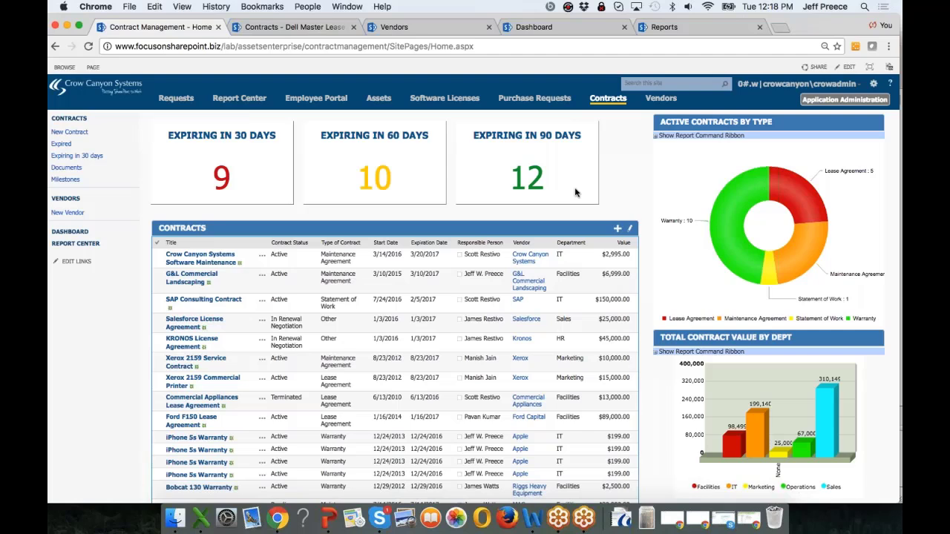
View the Vendor column's sort and filter choices in the contracts overview, and open the full contracts list.
{"action": "left_click", "coordinate": [544, 247]}
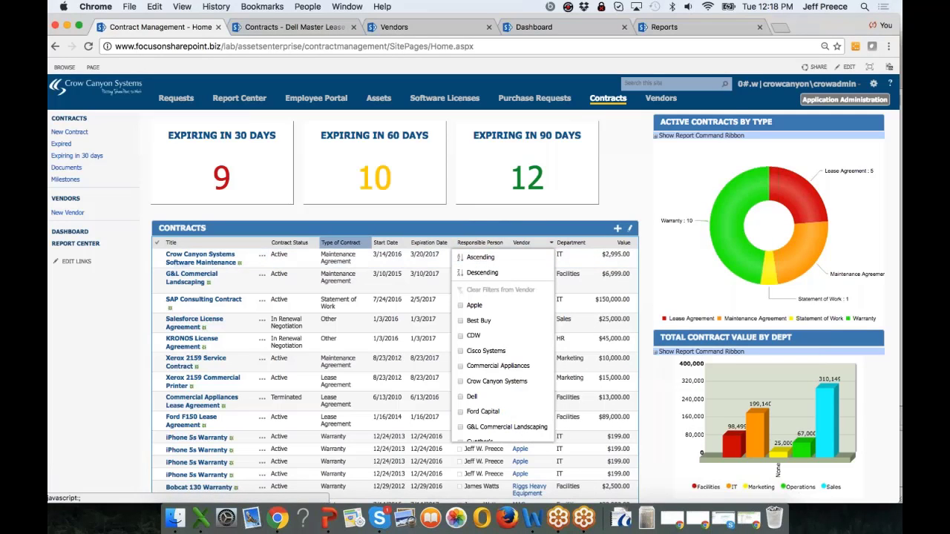
{"action": "left_click", "coordinate": [319, 248]}
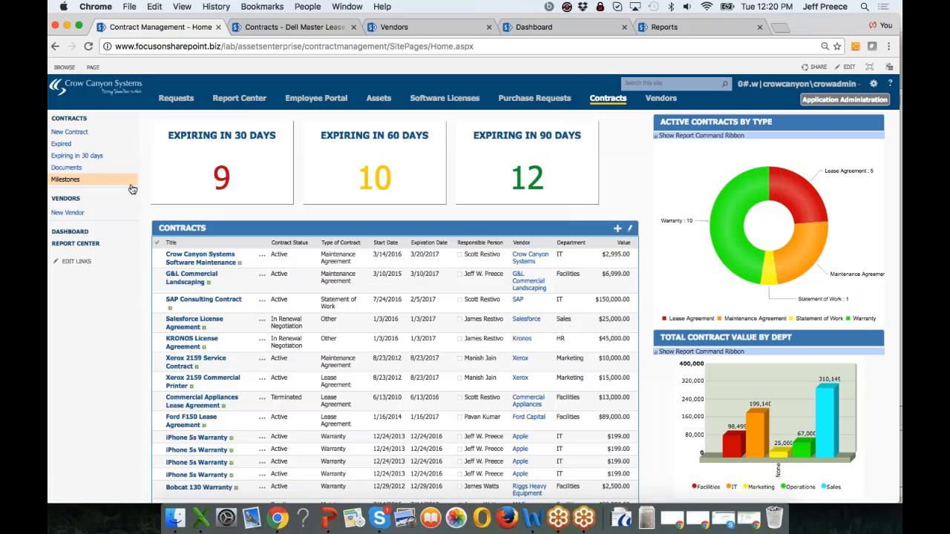
{"action": "left_click", "coordinate": [79, 121]}
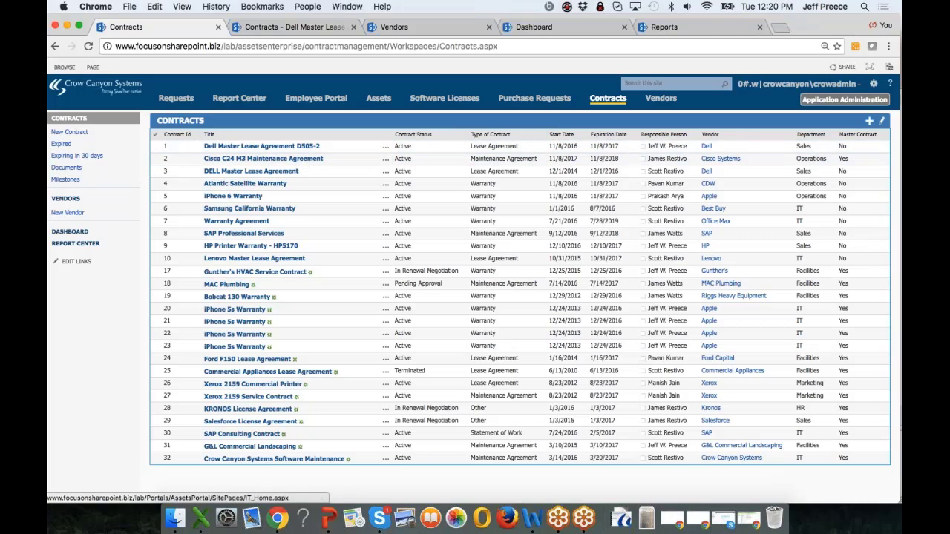
Bring up the already open Dell Master Lease Agreement D505-2 contract record and view its finance details.
{"action": "left_click", "coordinate": [297, 29]}
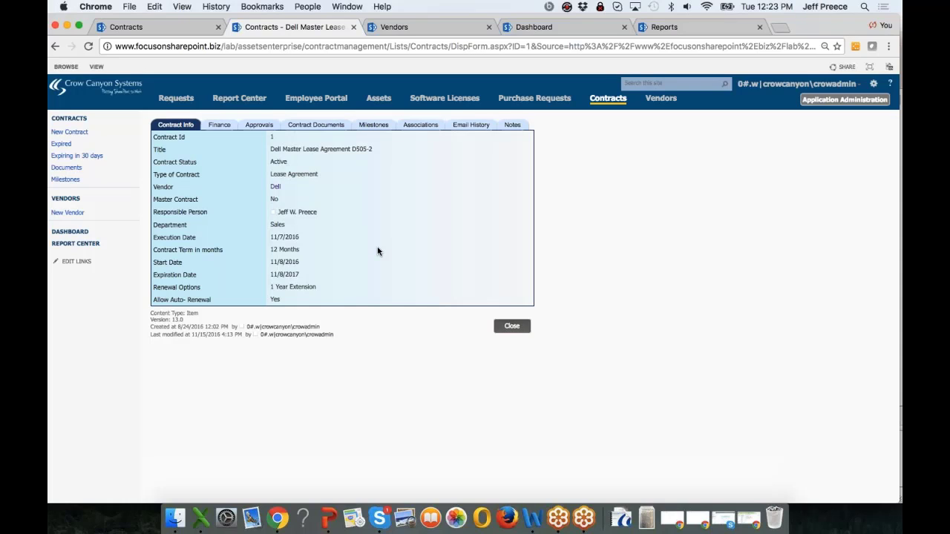
{"action": "left_click", "coordinate": [219, 126]}
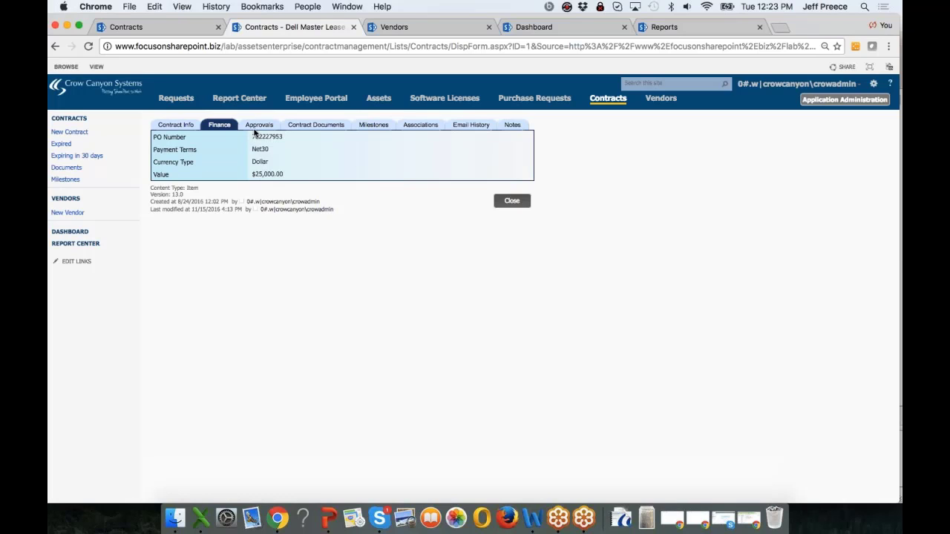
Open the Dell contract for editing and review its finance fields and approval workflow options, keeping the Sequential workflow.
{"action": "left_click", "coordinate": [97, 67]}
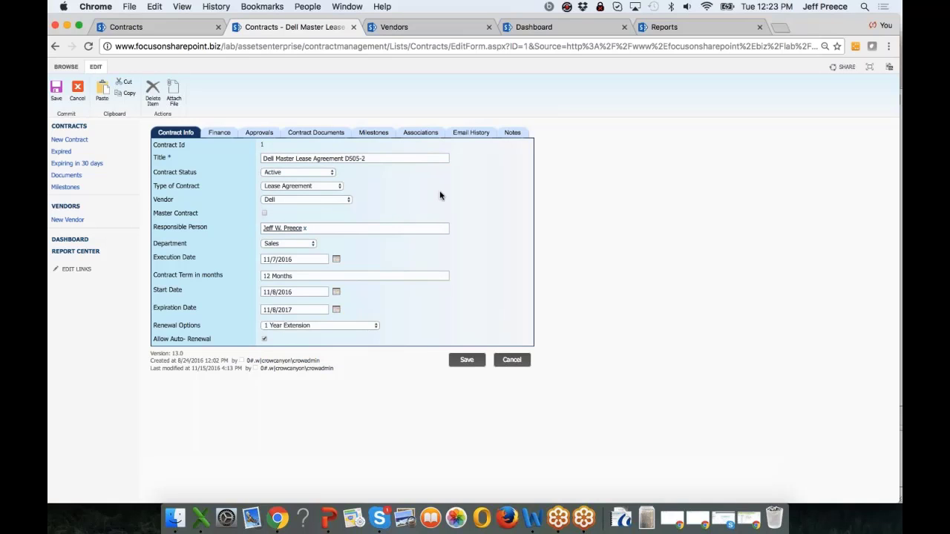
{"action": "left_click", "coordinate": [227, 134]}
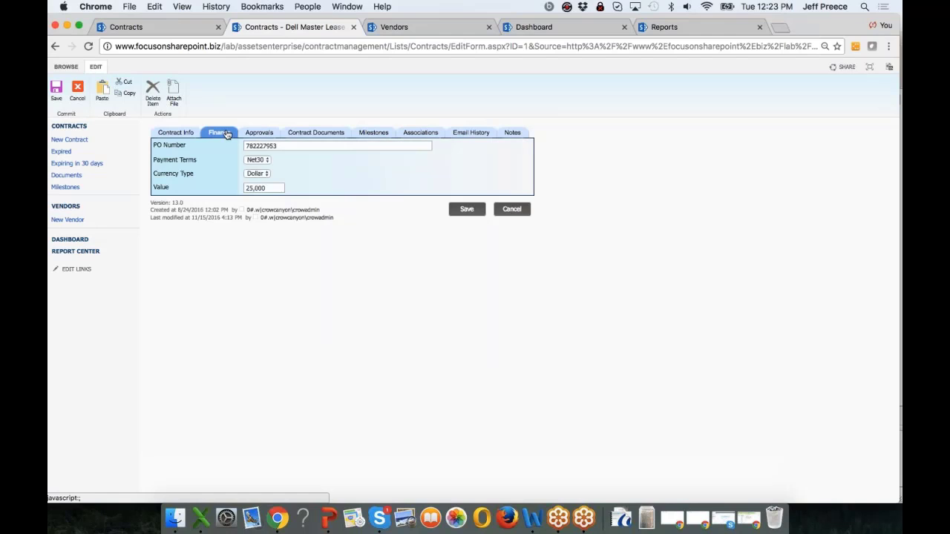
{"action": "left_click", "coordinate": [268, 133]}
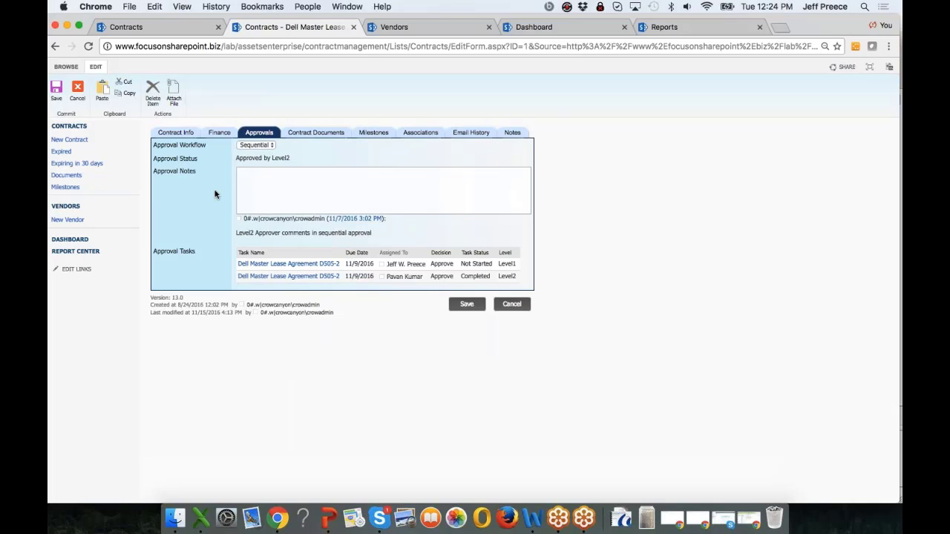
{"action": "left_click", "coordinate": [271, 147]}
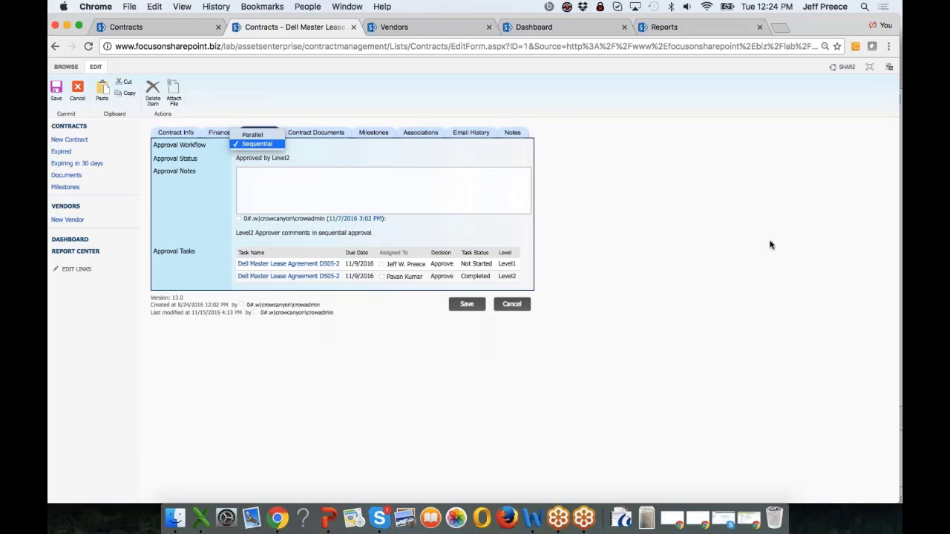
{"action": "left_click", "coordinate": [687, 231]}
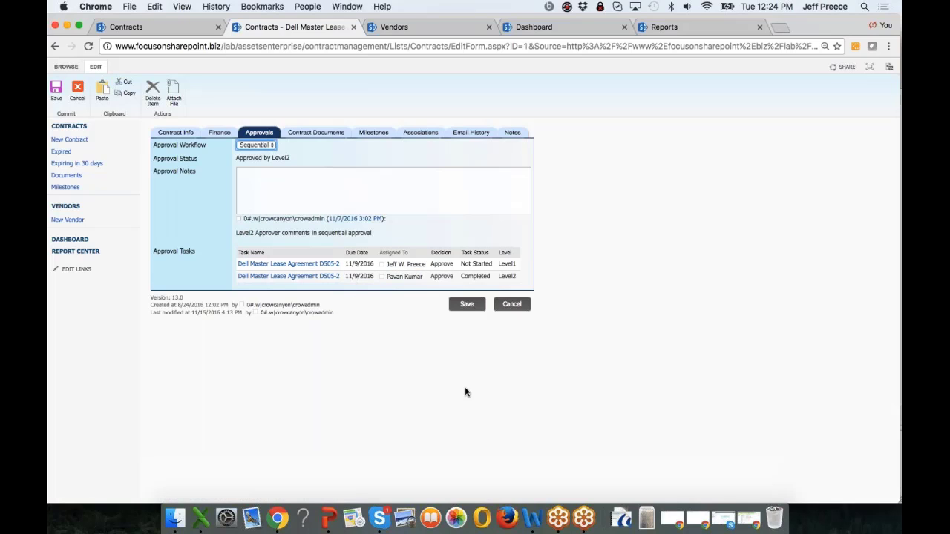
Review the Dell contract's documents, milestones, and associated hardware and software assets in the edit form.
{"action": "left_click", "coordinate": [330, 134]}
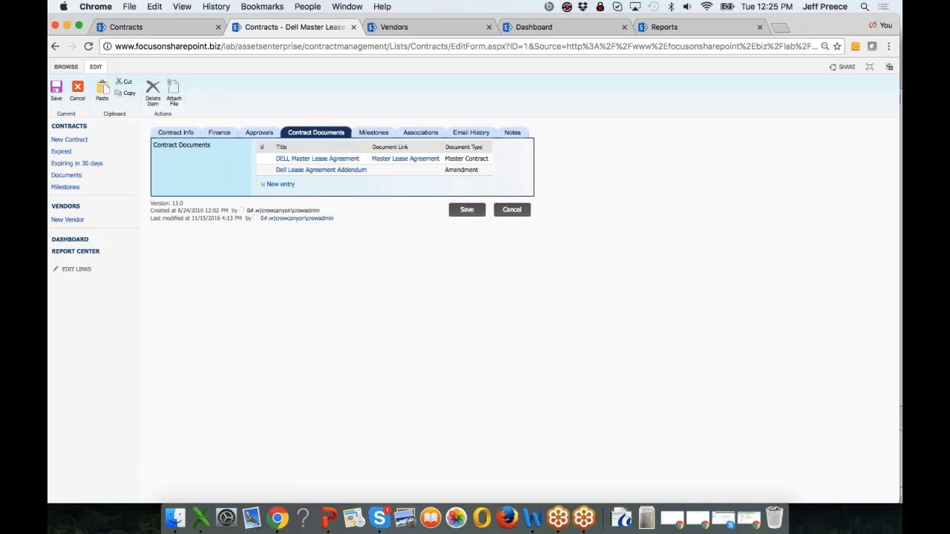
{"action": "left_click", "coordinate": [375, 133]}
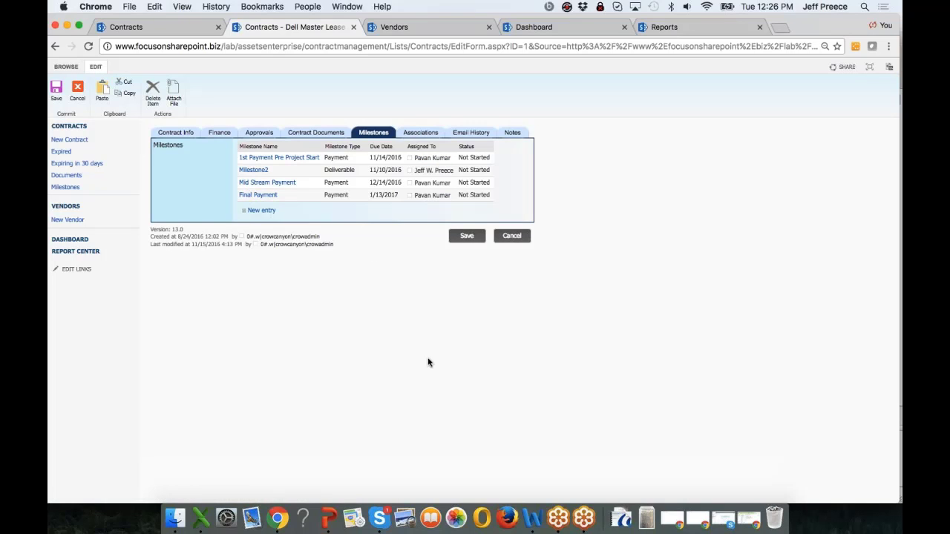
{"action": "left_click", "coordinate": [421, 134]}
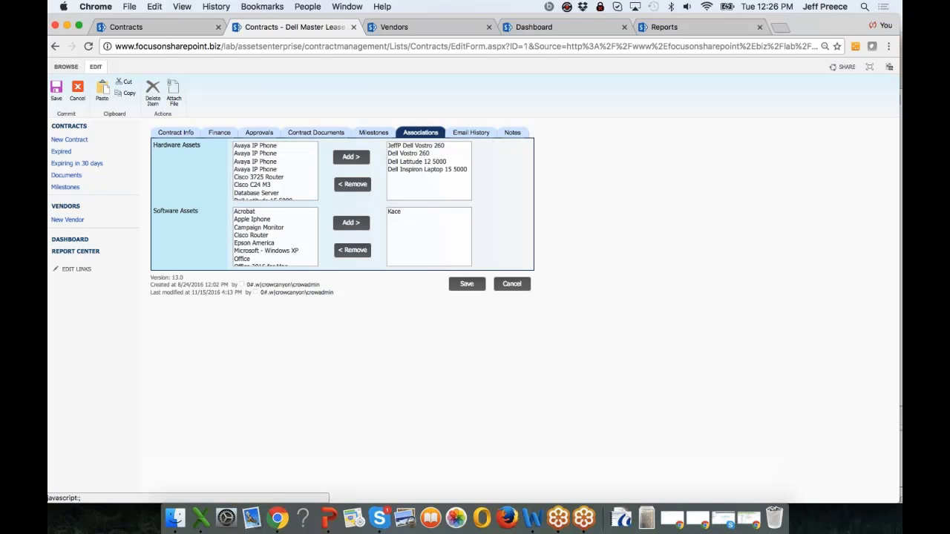
Leave the edit form without saving and reopen Dell Master Lease Agreement D505-2 in display mode to view its associations.
{"action": "left_click", "coordinate": [79, 92]}
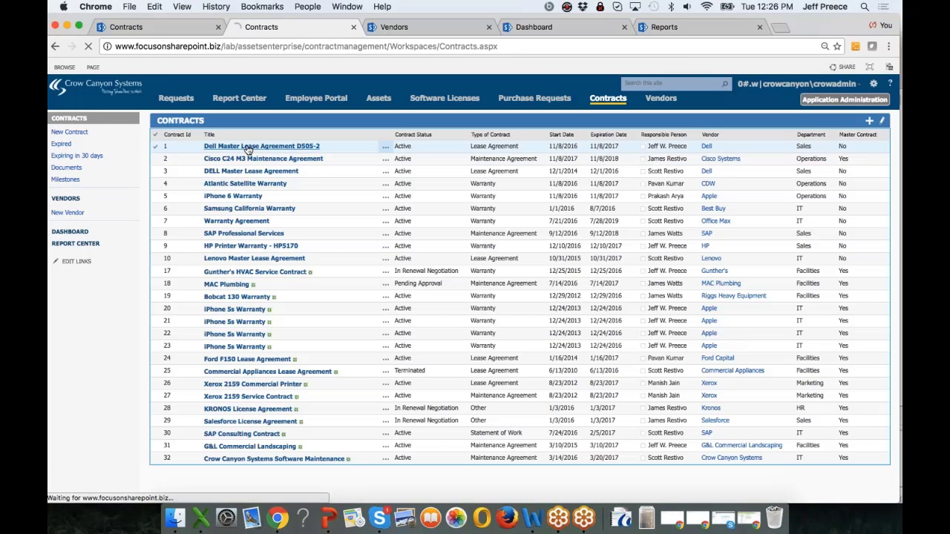
{"action": "left_click", "coordinate": [248, 147]}
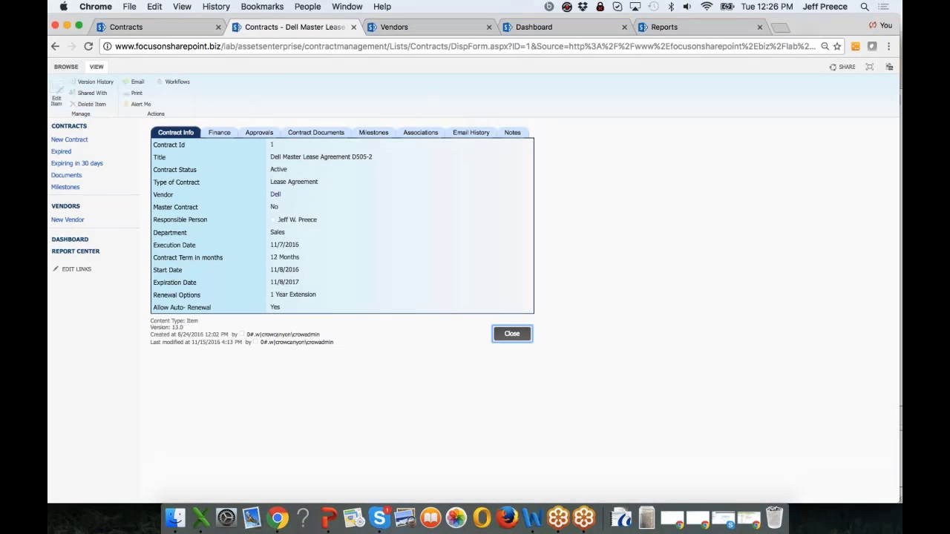
{"action": "left_click", "coordinate": [421, 134]}
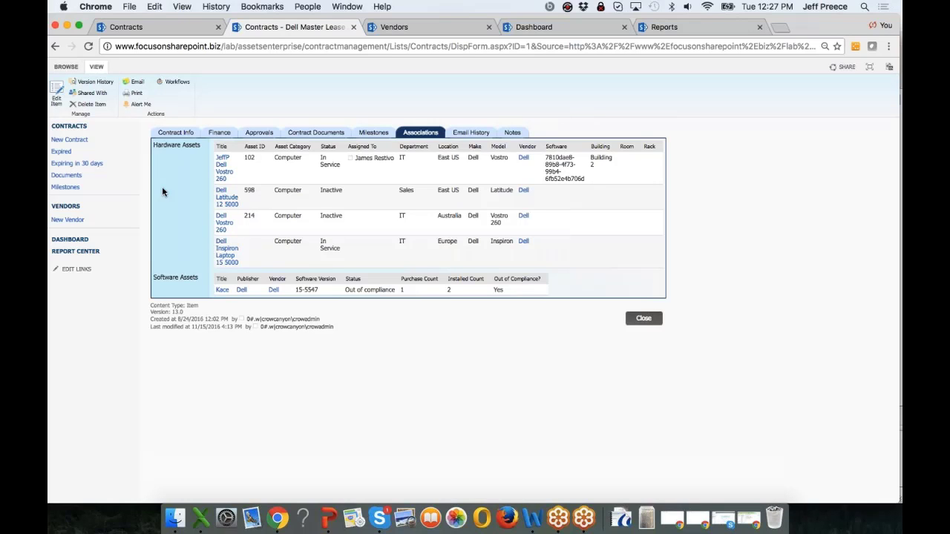
Open the first associated hardware asset, asset ID 102, examine its related requests, manuals, software, contracts and purchase orders, and close it.
{"action": "left_click", "coordinate": [224, 167]}
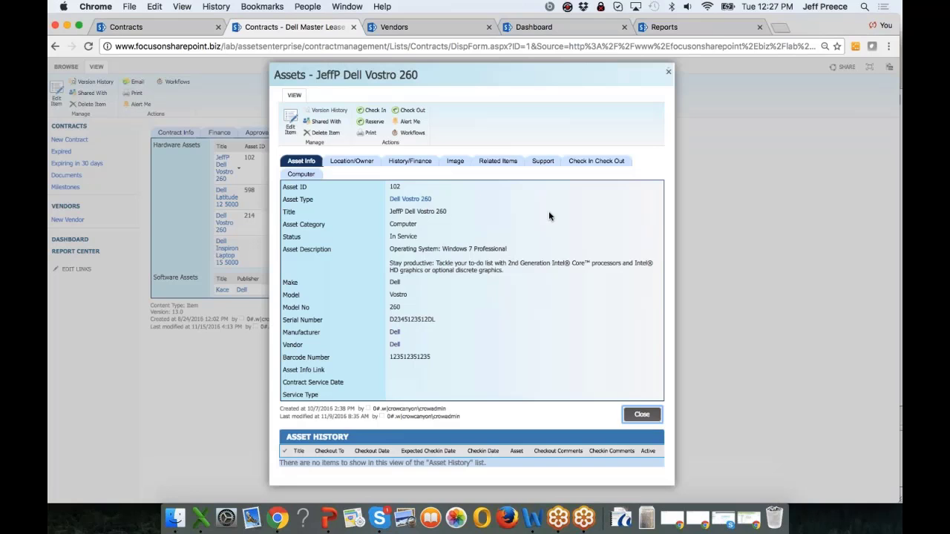
{"action": "left_click", "coordinate": [502, 161]}
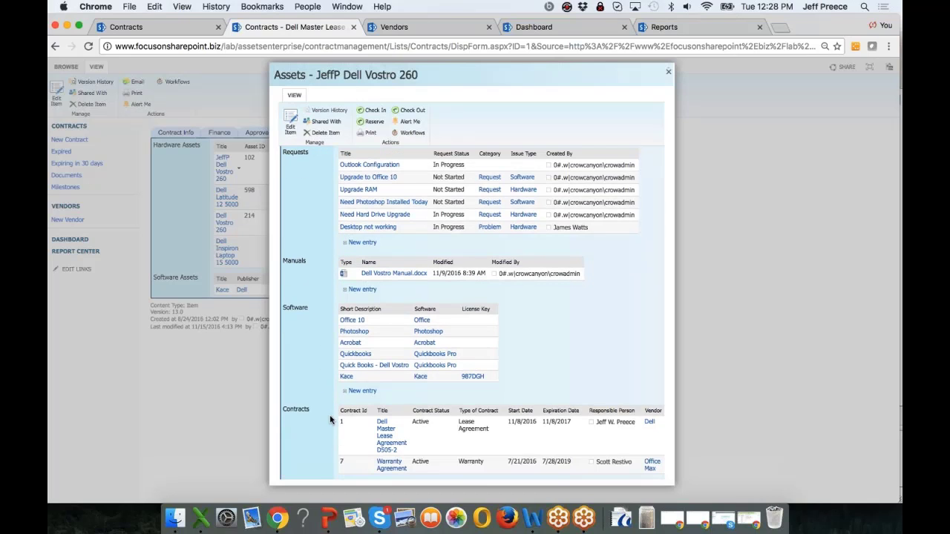
{"action": "scroll", "coordinate": [330, 420], "scroll_direction": "down", "scroll_amount": 1}
{"action": "scroll", "coordinate": [330, 420], "scroll_direction": "down", "scroll_amount": 3}
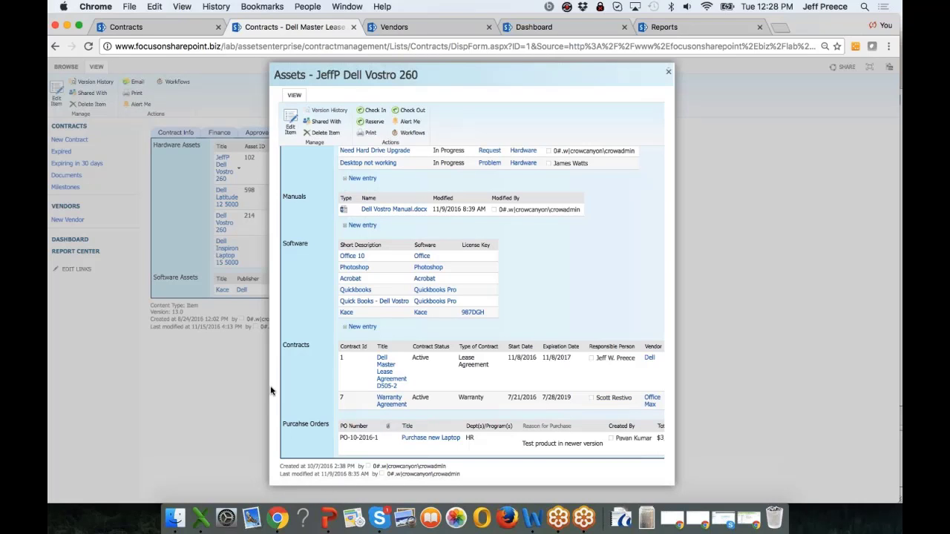
{"action": "scroll", "coordinate": [310, 306], "scroll_direction": "up", "scroll_amount": 1}
{"action": "scroll", "coordinate": [305, 267], "scroll_direction": "up", "scroll_amount": 3}
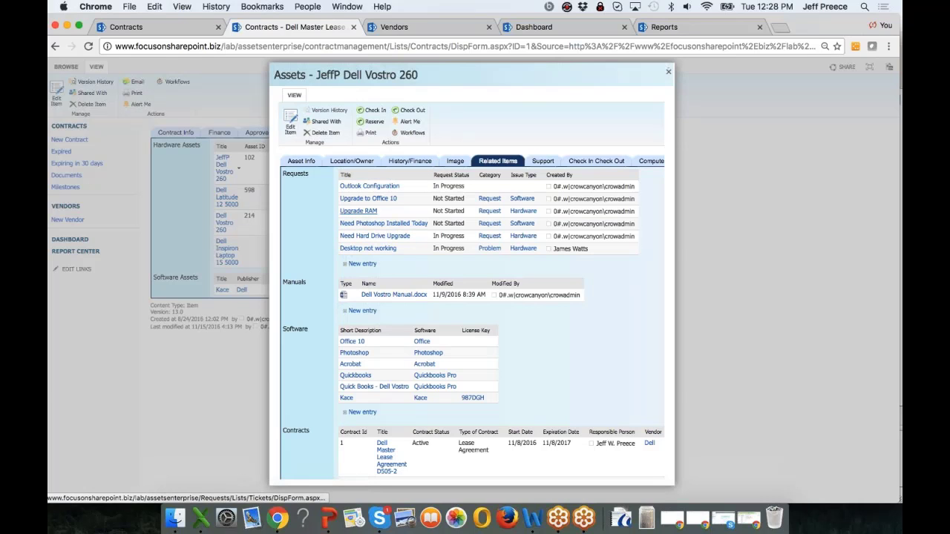
{"action": "left_click", "coordinate": [669, 75]}
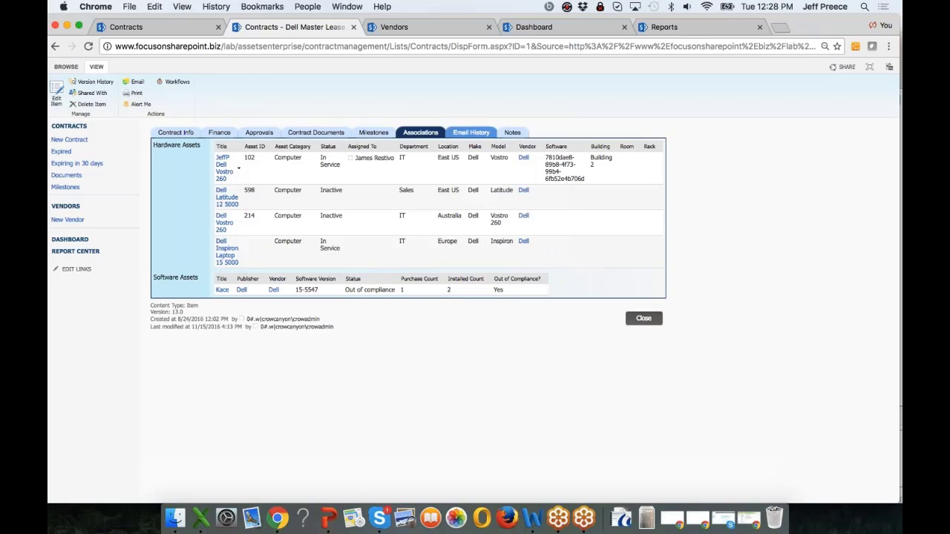
Review the contract's email history and notes, and return to its general contract information.
{"action": "left_click", "coordinate": [467, 132]}
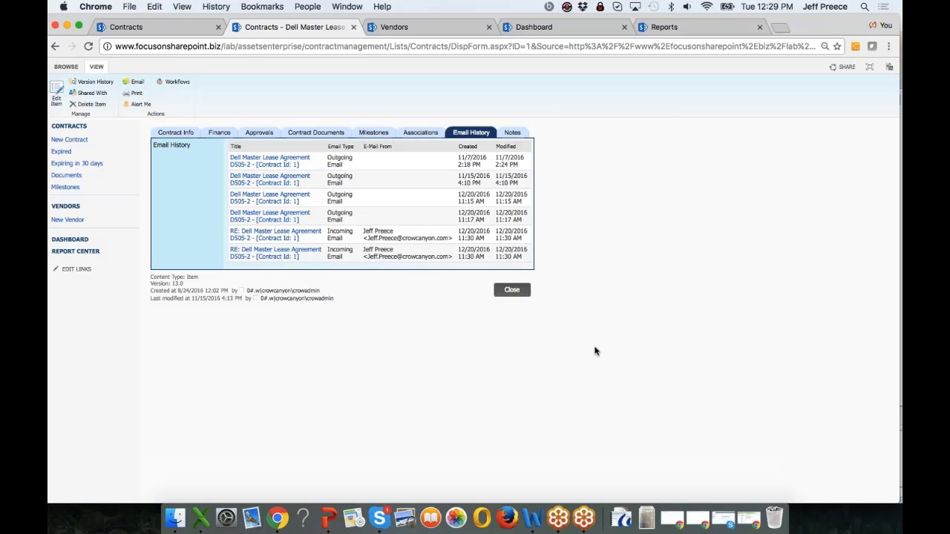
{"action": "left_click", "coordinate": [513, 135]}
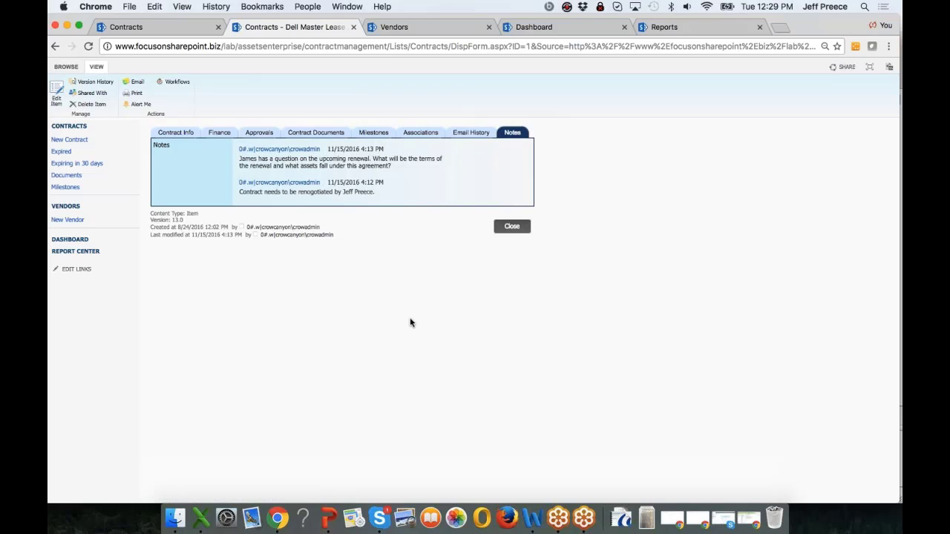
{"action": "left_click", "coordinate": [177, 133]}
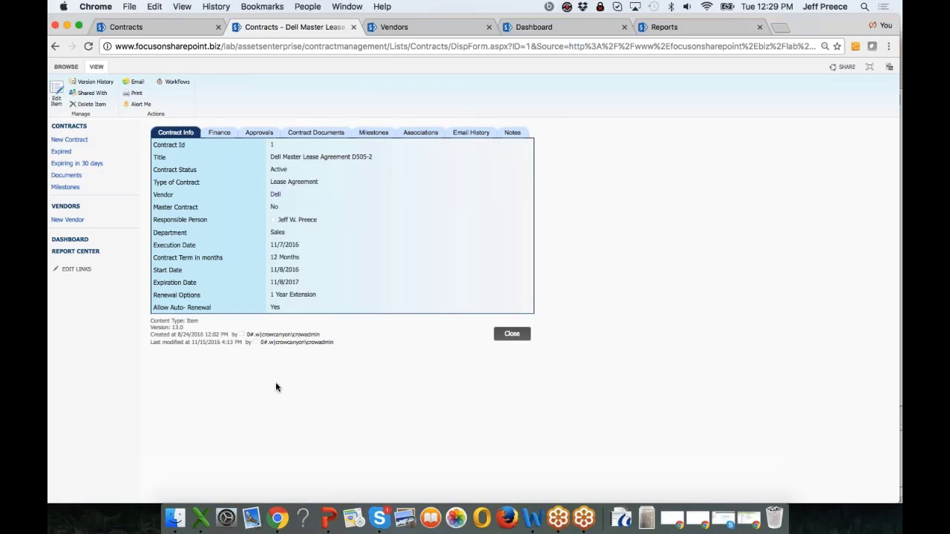
Examine the email form for the contract without sending a message, and check the contract's email history again.
{"action": "left_click", "coordinate": [138, 83]}
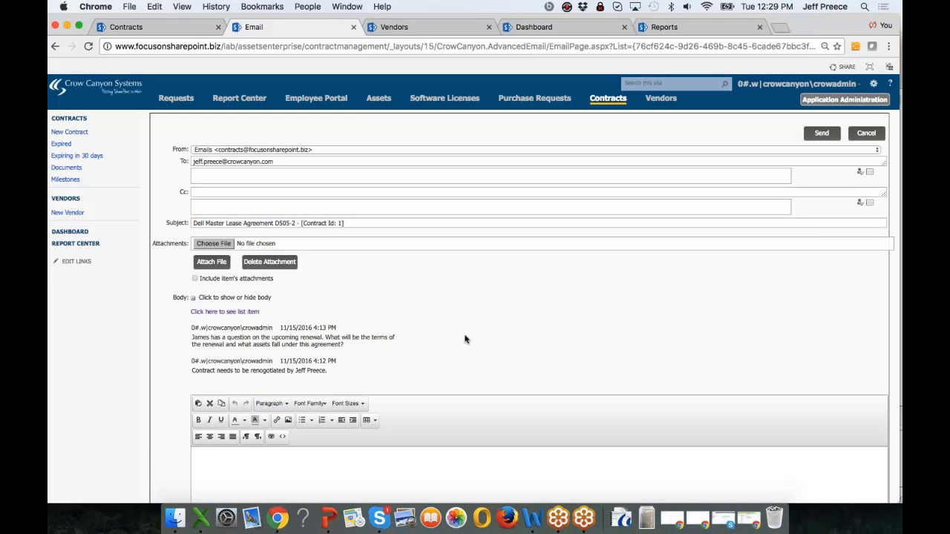
{"action": "scroll", "coordinate": [464, 340], "scroll_direction": "down", "scroll_amount": 3}
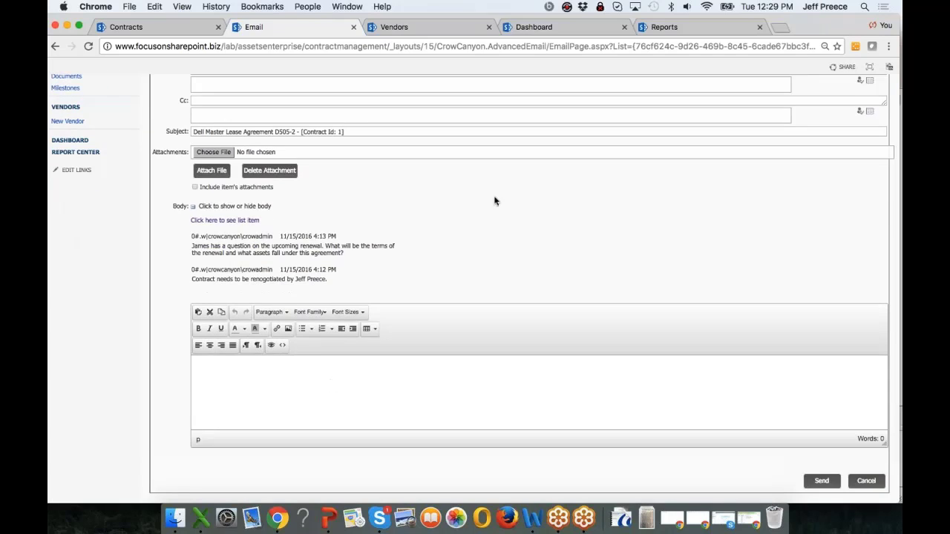
{"action": "scroll", "coordinate": [494, 201], "scroll_direction": "up", "scroll_amount": 3}
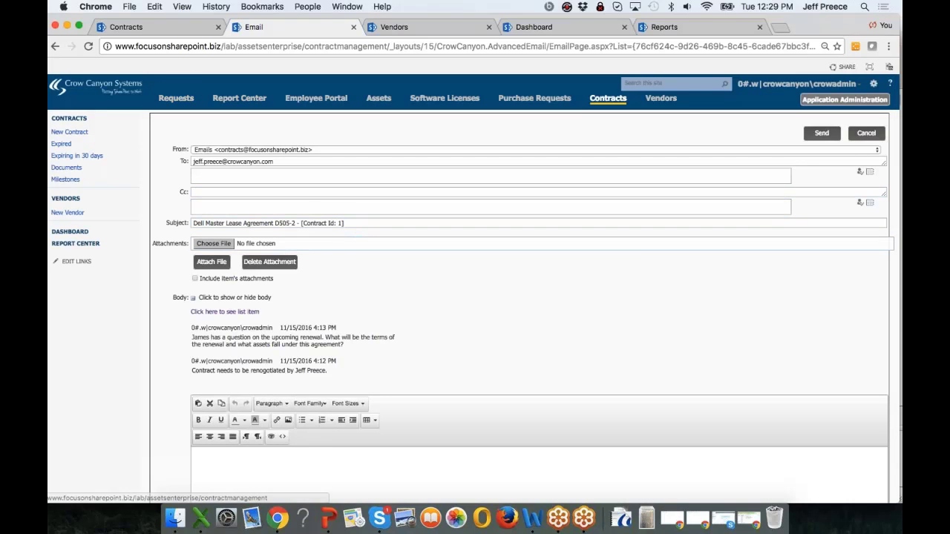
{"action": "left_click", "coordinate": [56, 47]}
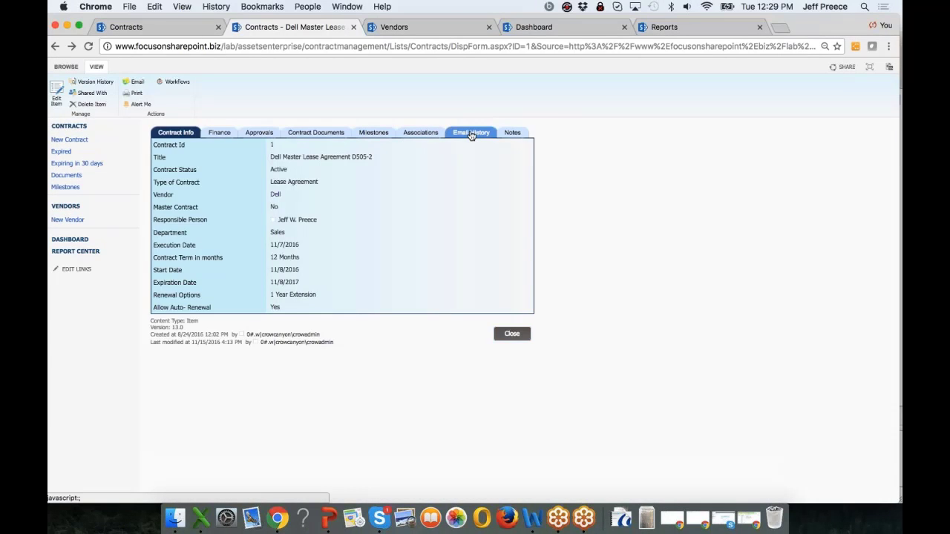
{"action": "left_click", "coordinate": [470, 134]}
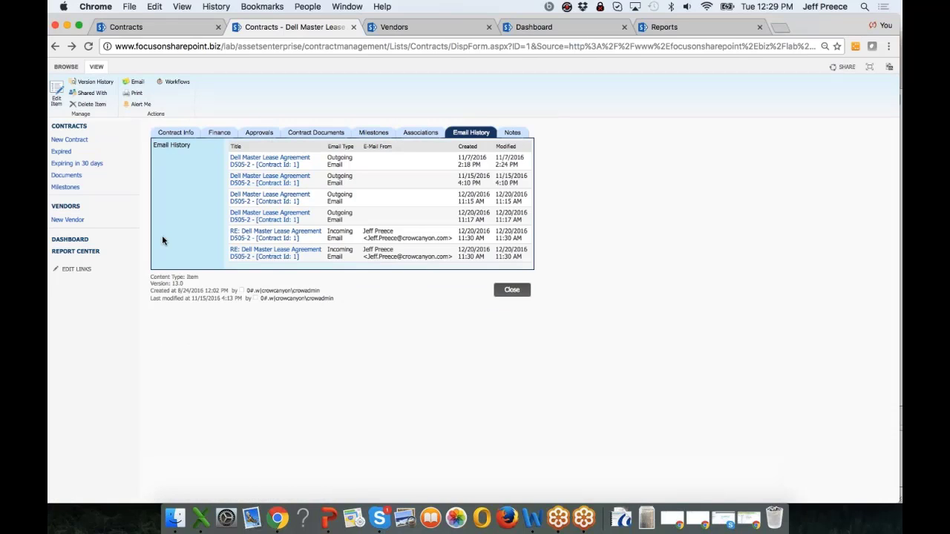
{"action": "left_click", "coordinate": [186, 133]}
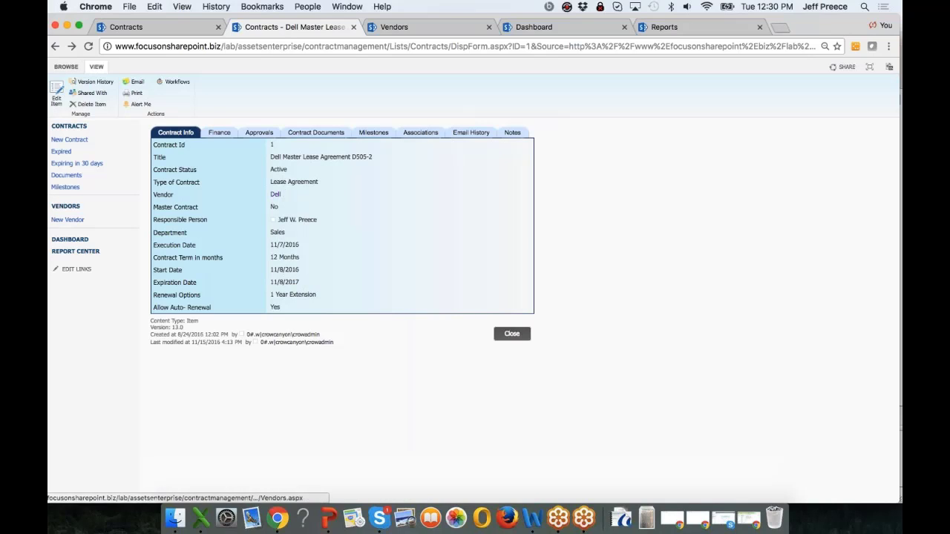
Open the Dell record from the vendors list and view its related assets, software and contracts.
{"action": "left_click", "coordinate": [417, 28]}
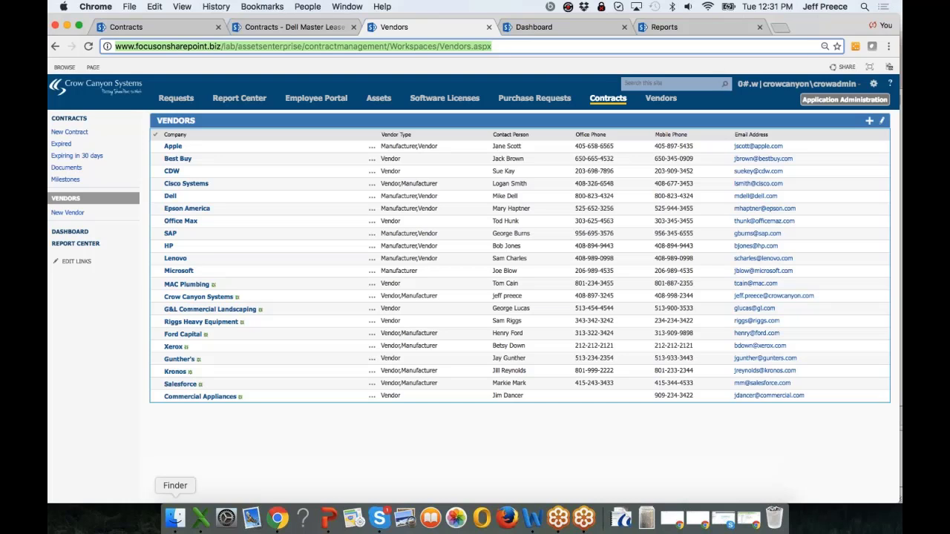
{"action": "left_click", "coordinate": [155, 196]}
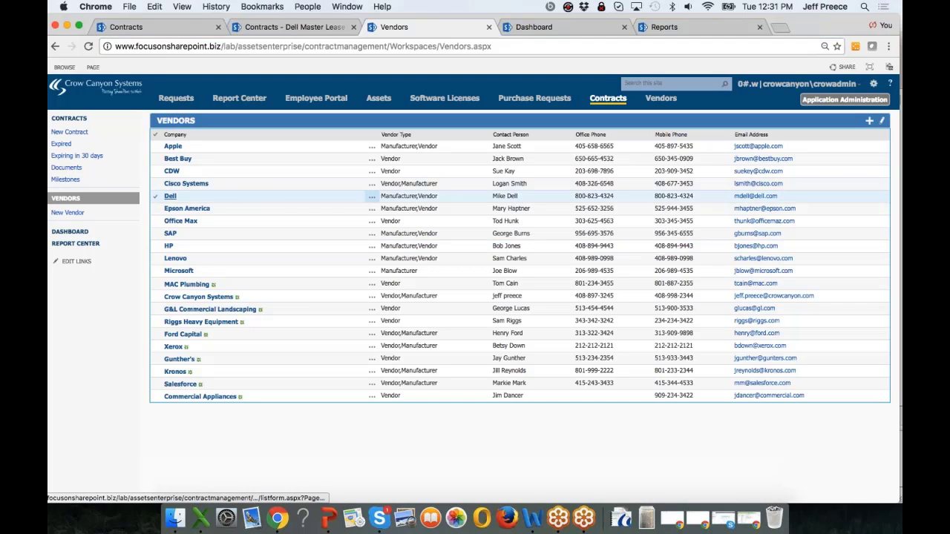
{"action": "left_click", "coordinate": [169, 196]}
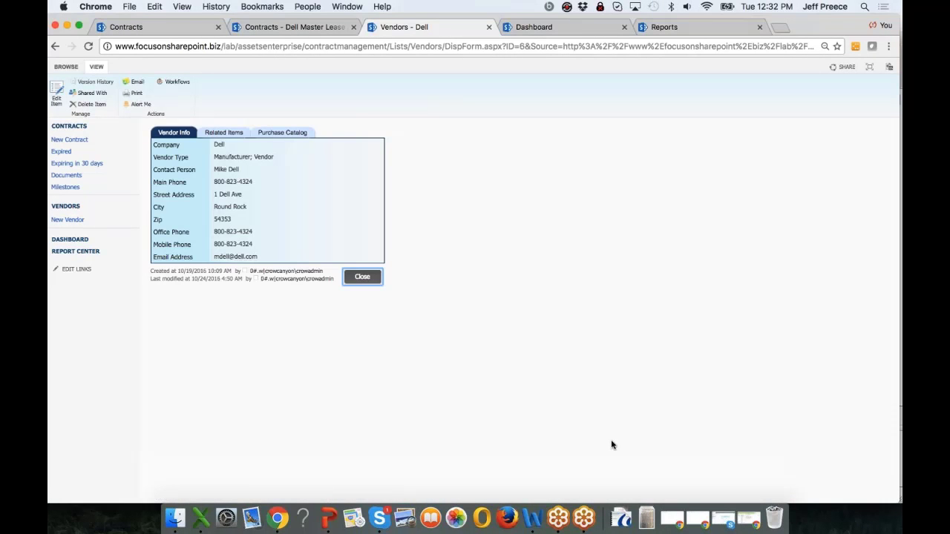
{"action": "left_click", "coordinate": [65, 68]}
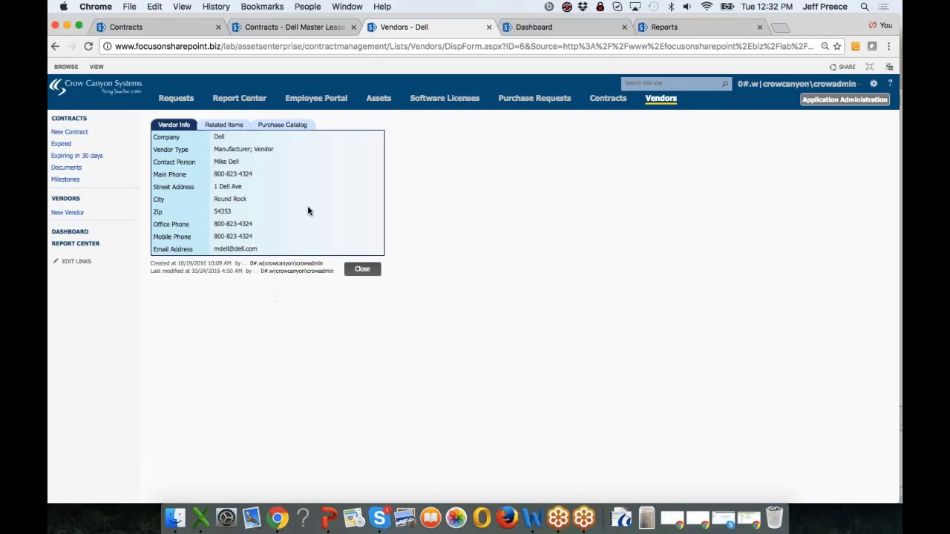
{"action": "left_click", "coordinate": [224, 125]}
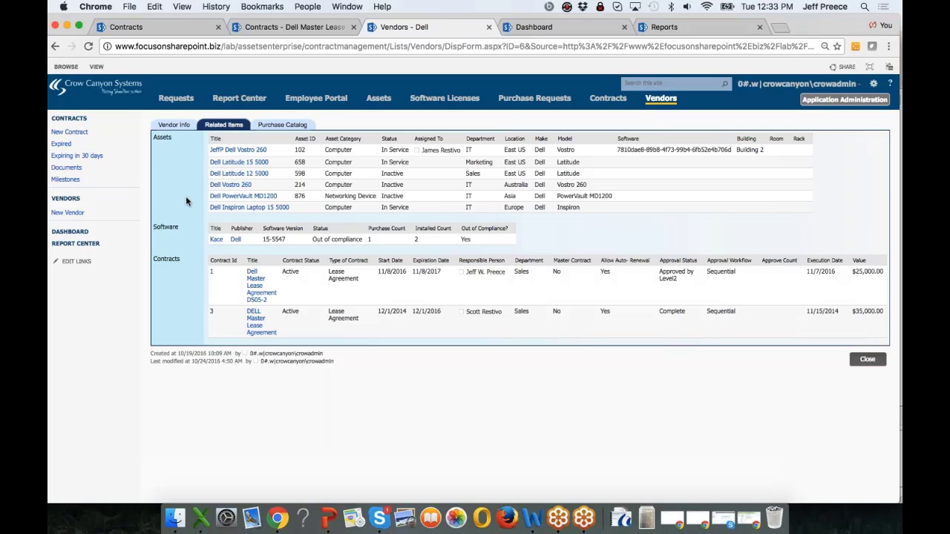
Review the Dell vendor's purchase catalog and vendor information, and return to its related items.
{"action": "left_click", "coordinate": [286, 126]}
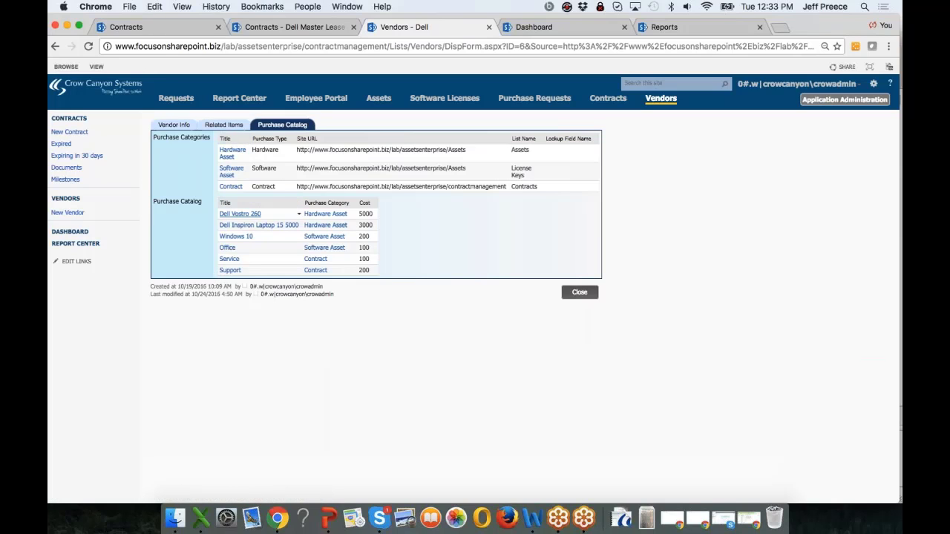
{"action": "left_click", "coordinate": [174, 125]}
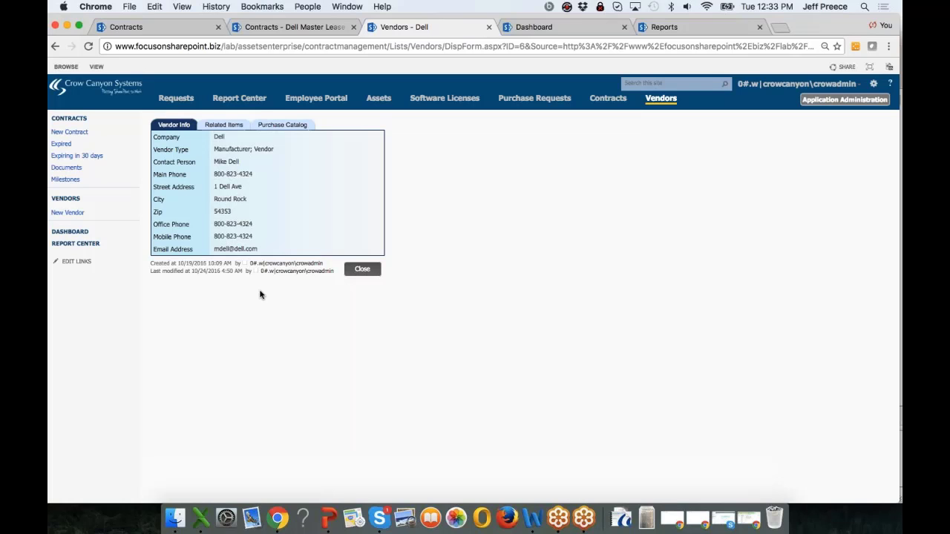
{"action": "left_click", "coordinate": [224, 124]}
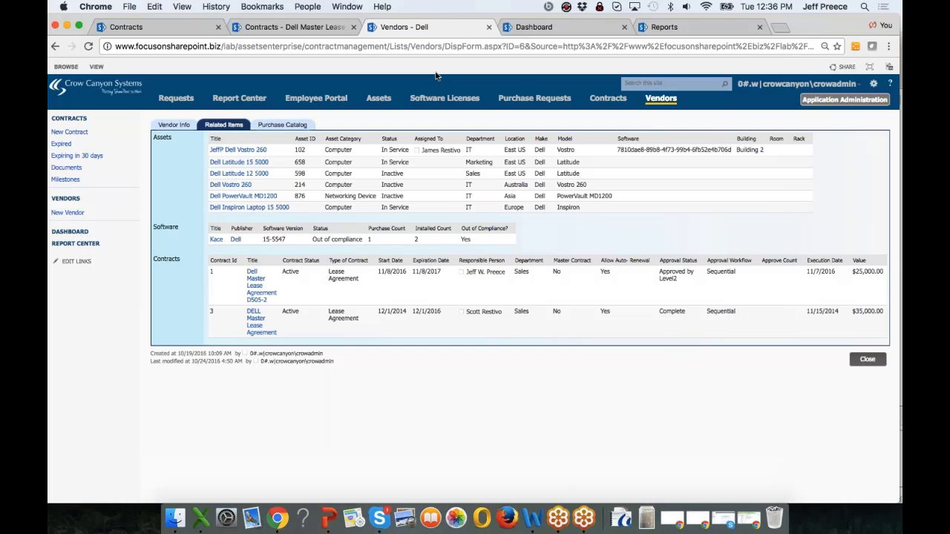
Switch to the contracts dashboard and examine its charts by owner, type, department value, review status and vendor.
{"action": "left_click", "coordinate": [570, 29]}
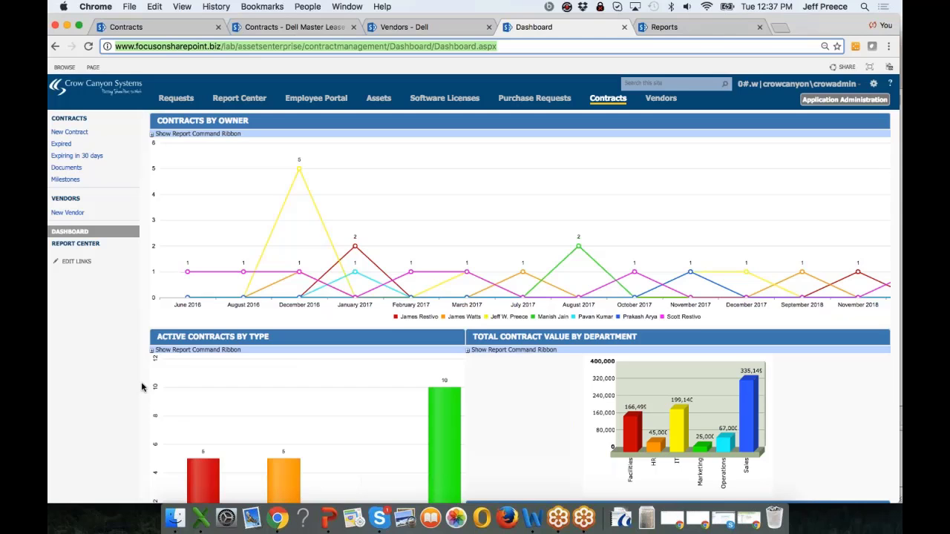
{"action": "scroll", "coordinate": [142, 386], "scroll_direction": "down", "scroll_amount": 5}
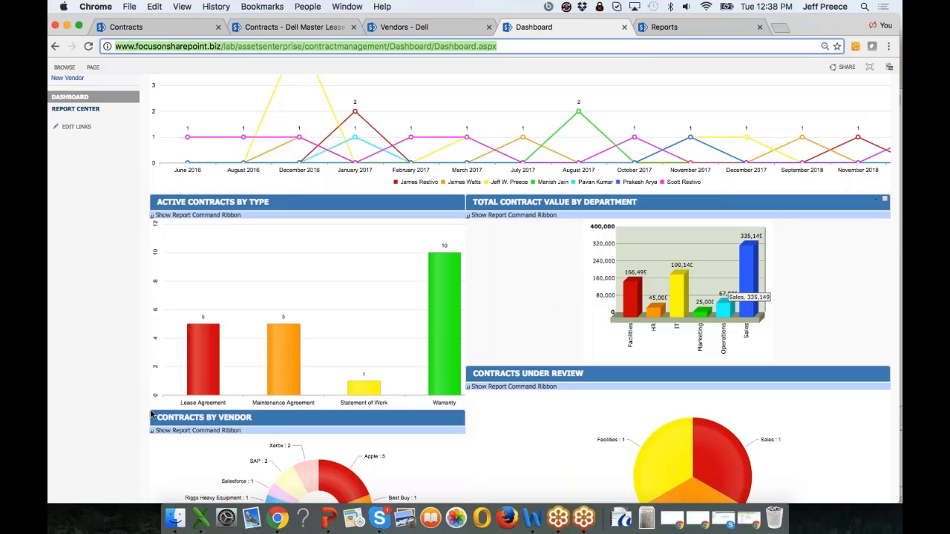
{"action": "scroll", "coordinate": [142, 434], "scroll_direction": "down", "scroll_amount": 1}
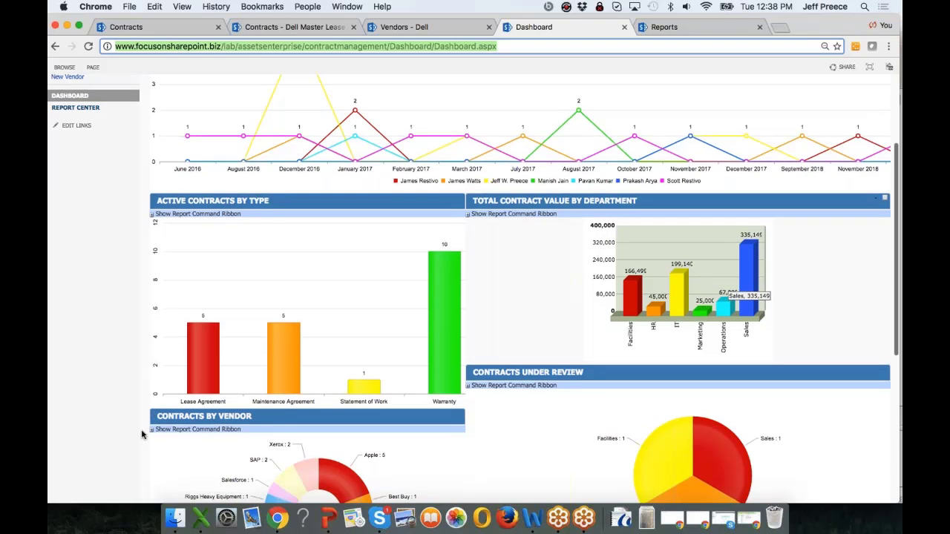
{"action": "scroll", "coordinate": [143, 434], "scroll_direction": "down", "scroll_amount": 1}
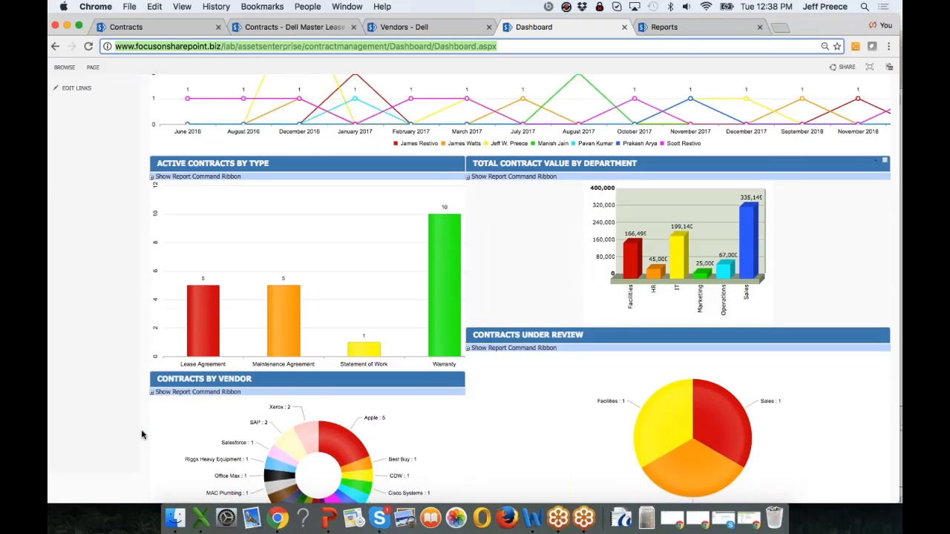
{"action": "scroll", "coordinate": [142, 434], "scroll_direction": "down", "scroll_amount": 1}
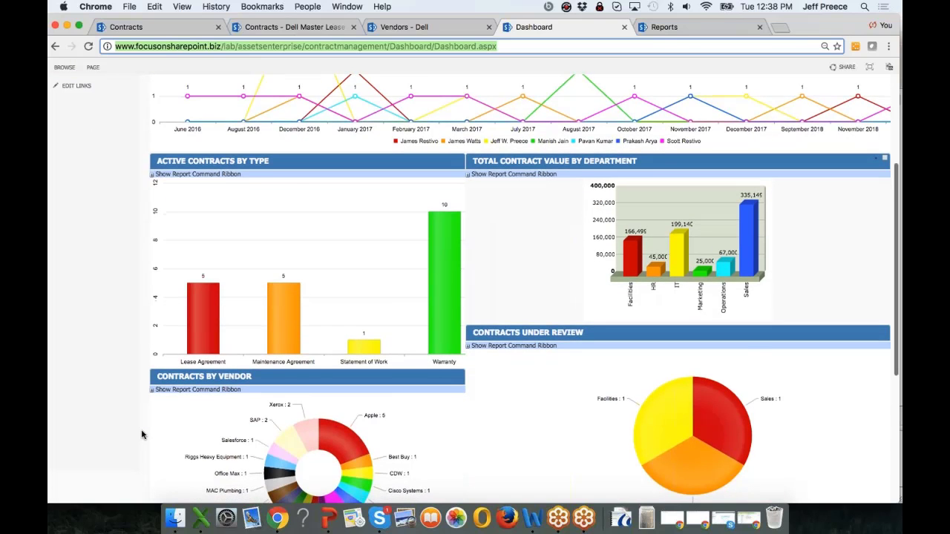
{"action": "scroll", "coordinate": [142, 435], "scroll_direction": "down", "scroll_amount": 2}
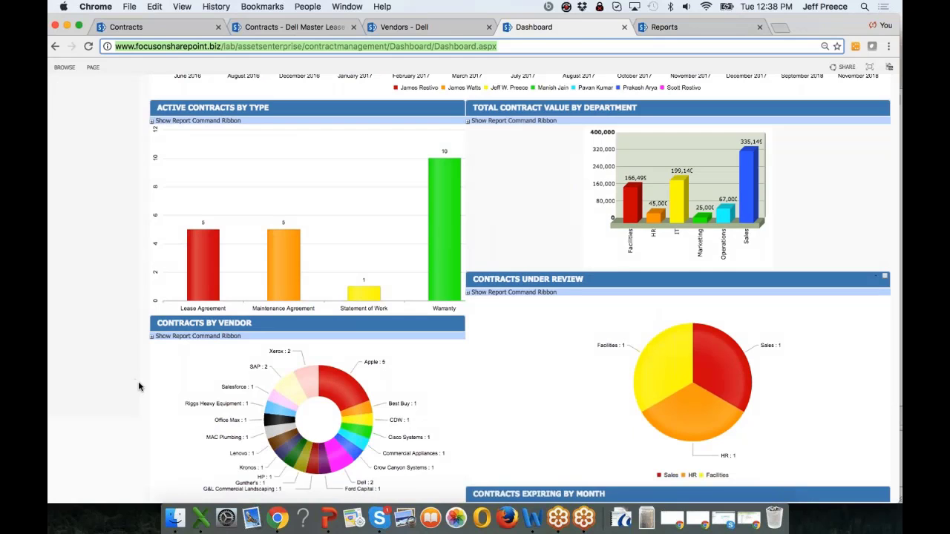
{"action": "scroll", "coordinate": [138, 386], "scroll_direction": "down", "scroll_amount": 3}
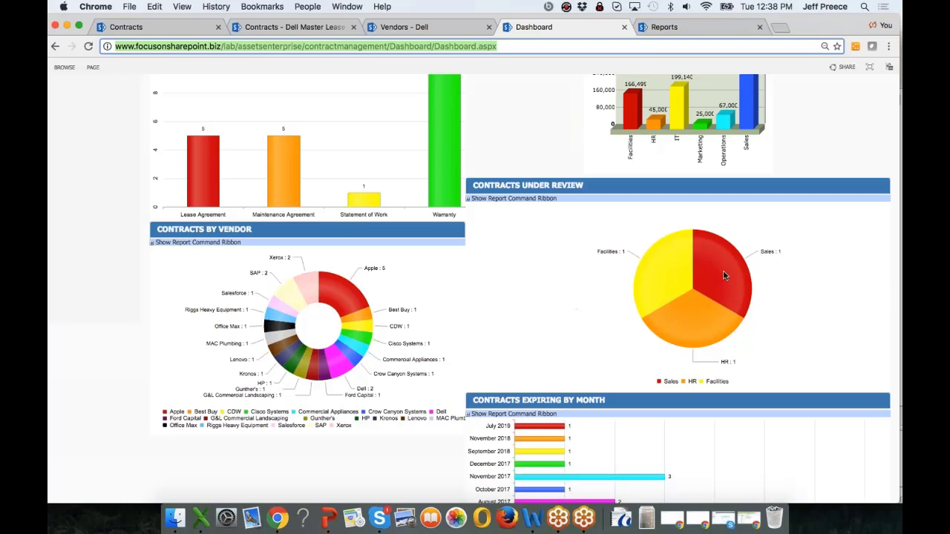
Drill into the Apple segment of the Contracts by Vendor chart to view its contracts, and return to the dashboard.
{"action": "left_click", "coordinate": [668, 278]}
{"action": "mouse_move", "coordinate": [668, 278]}
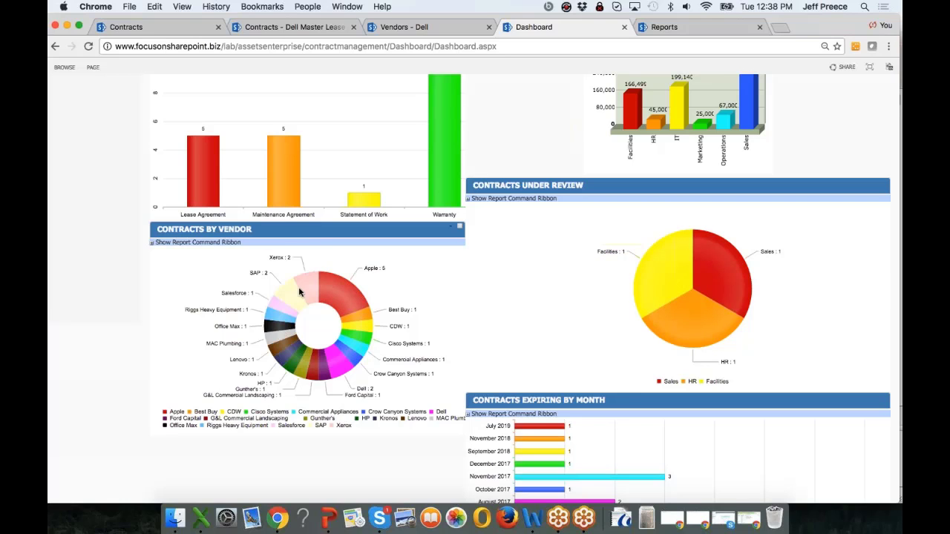
{"action": "mouse_move", "coordinate": [325, 381]}
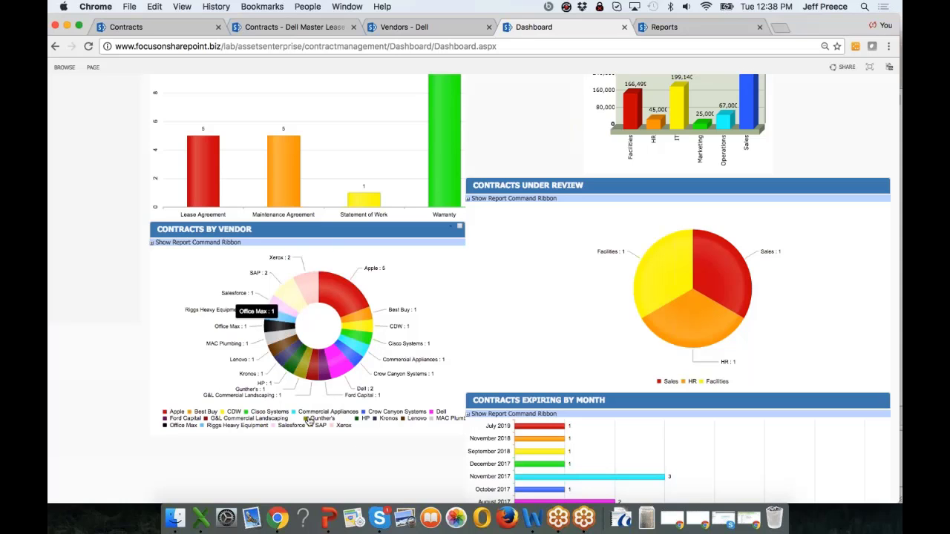
{"action": "left_click", "coordinate": [346, 298]}
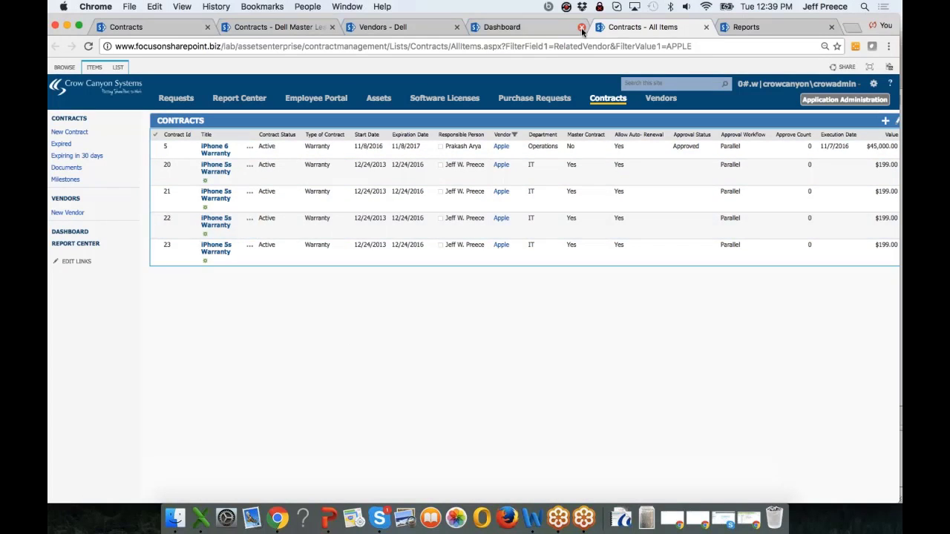
{"action": "left_click", "coordinate": [542, 30]}
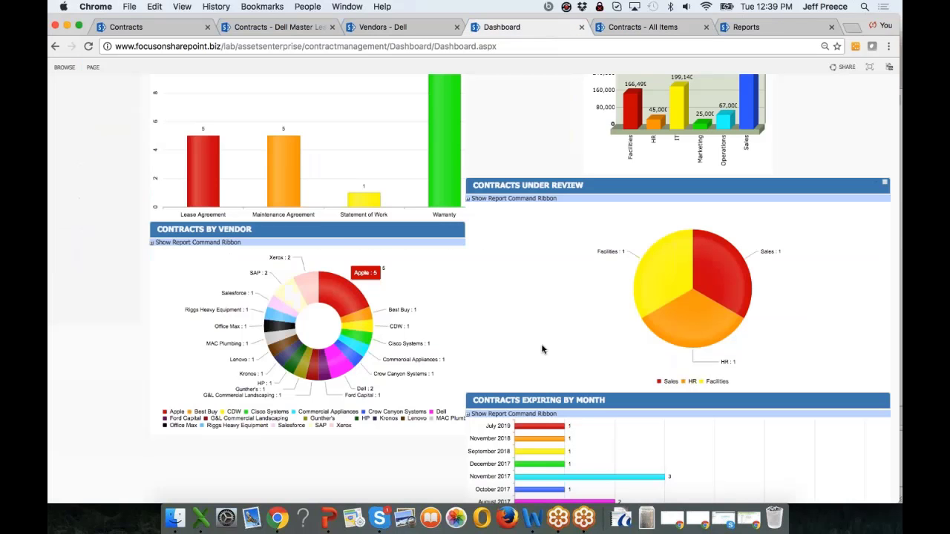
Examine the Contracts Expiring by Month chart, and show the report command ribbons of the dashboard charts.
{"action": "scroll", "coordinate": [514, 368], "scroll_direction": "down", "scroll_amount": 3}
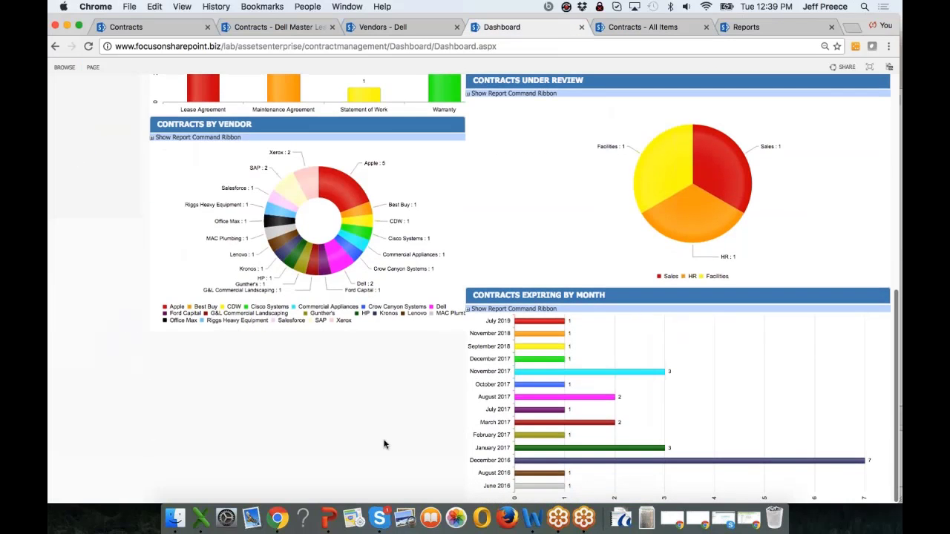
{"action": "scroll", "coordinate": [384, 444], "scroll_direction": "up", "scroll_amount": 10}
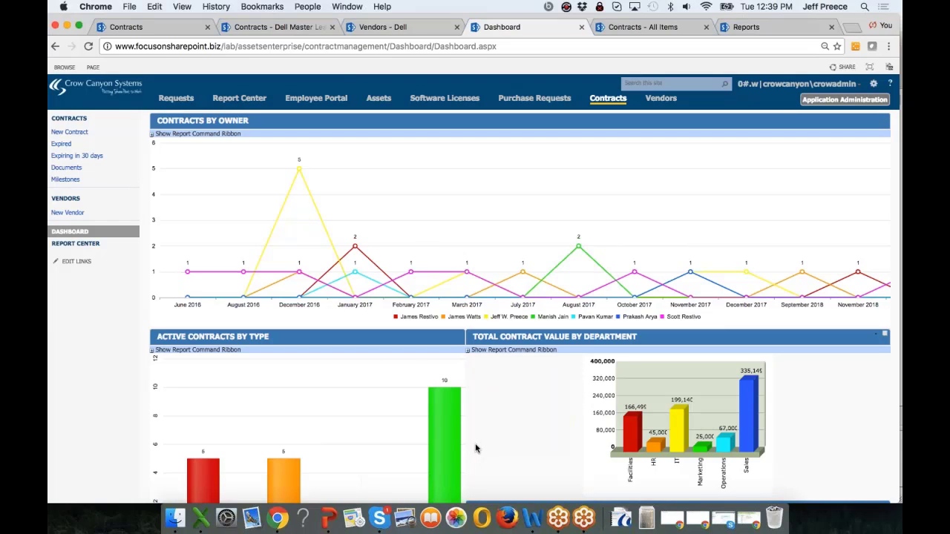
{"action": "scroll", "coordinate": [475, 448], "scroll_direction": "down", "scroll_amount": 1}
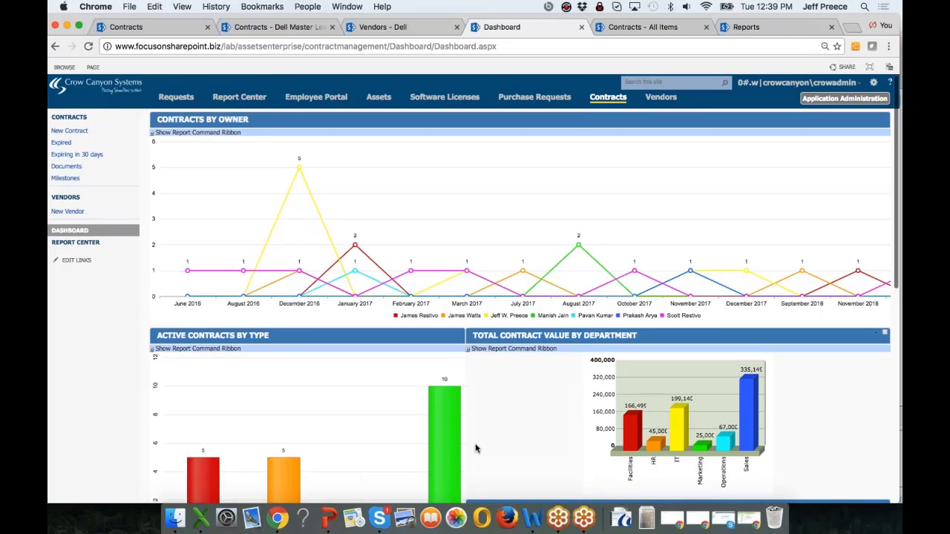
{"action": "scroll", "coordinate": [476, 448], "scroll_direction": "down", "scroll_amount": 1}
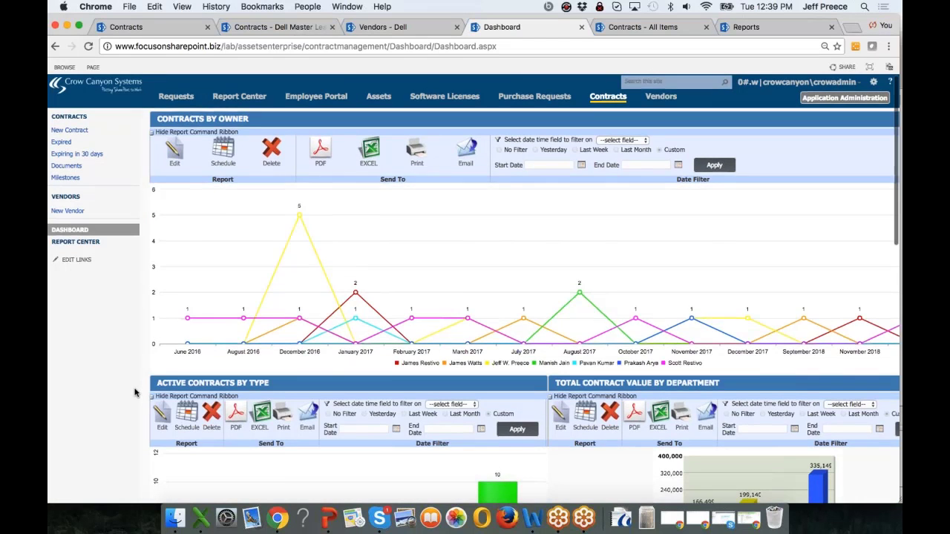
{"action": "scroll", "coordinate": [138, 389], "scroll_direction": "down", "scroll_amount": 3}
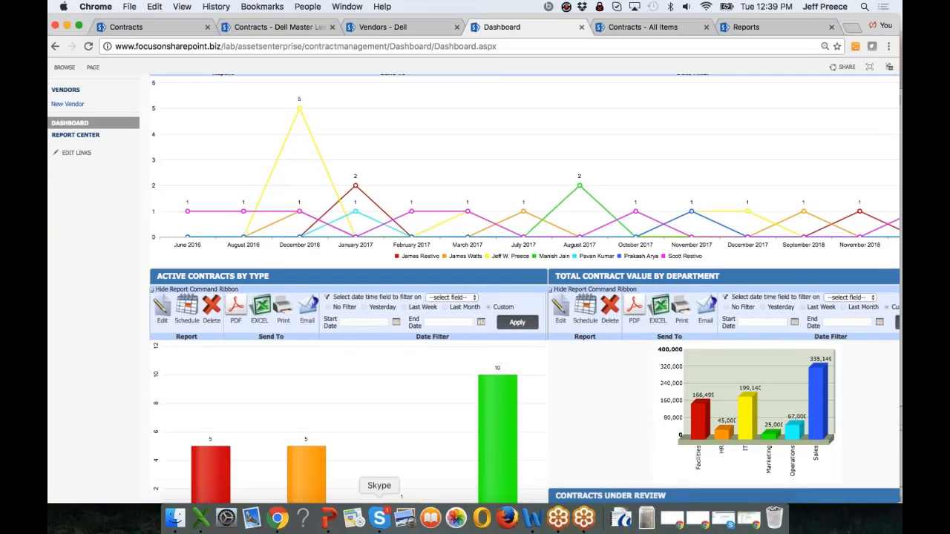
{"action": "mouse_move", "coordinate": [218, 483]}
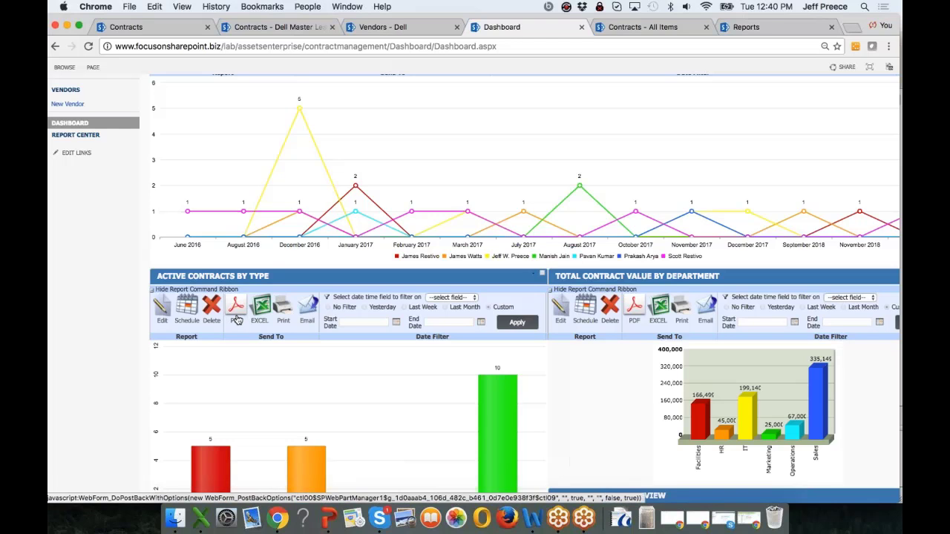
Examine the schedule form for the Active Contracts by Type report, trying Monthly recurrence and viewing its day options, and close it without saving.
{"action": "left_click", "coordinate": [186, 309]}
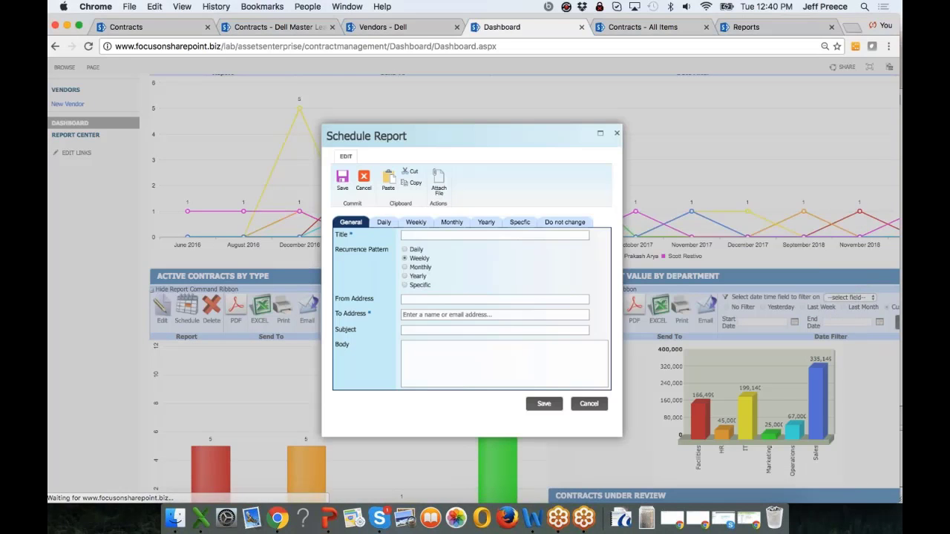
{"action": "left_click", "coordinate": [431, 311]}
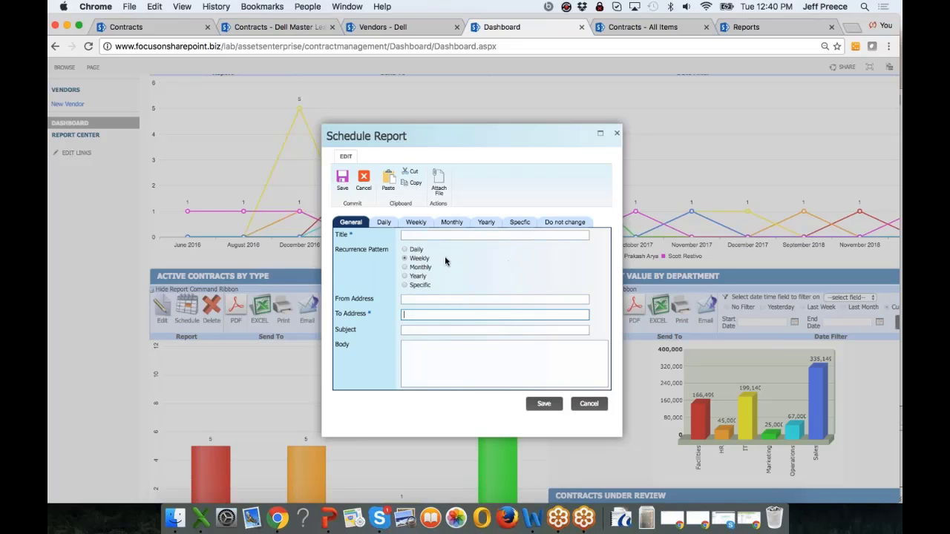
{"action": "left_click", "coordinate": [405, 268]}
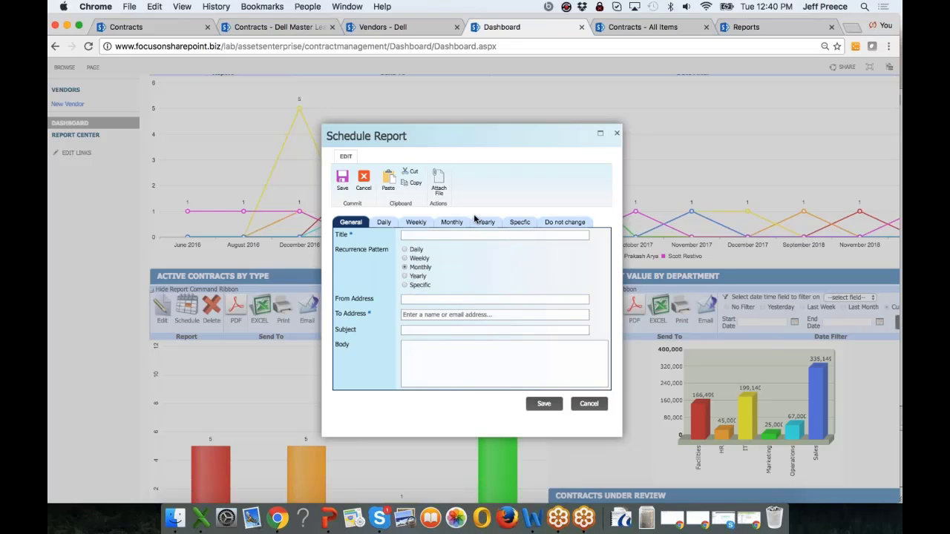
{"action": "left_click", "coordinate": [451, 222]}
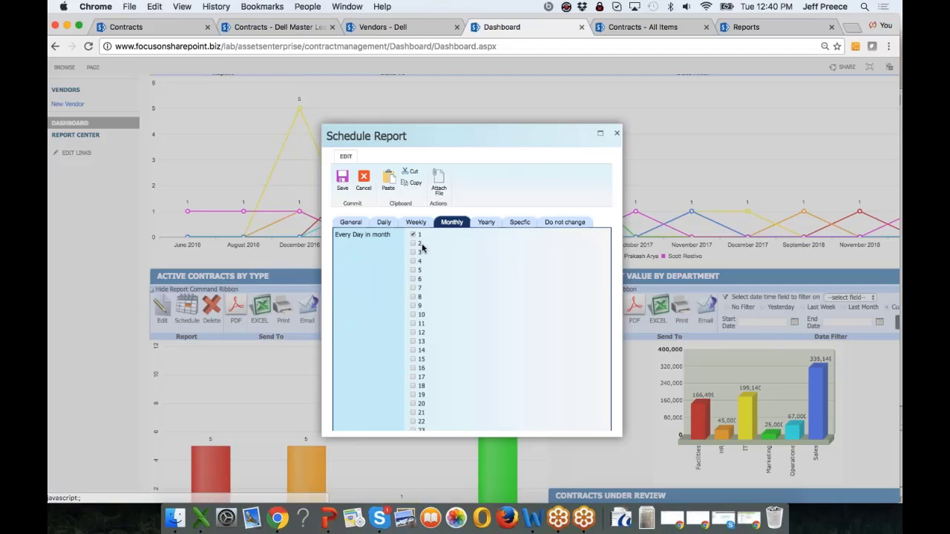
{"action": "left_click", "coordinate": [356, 225]}
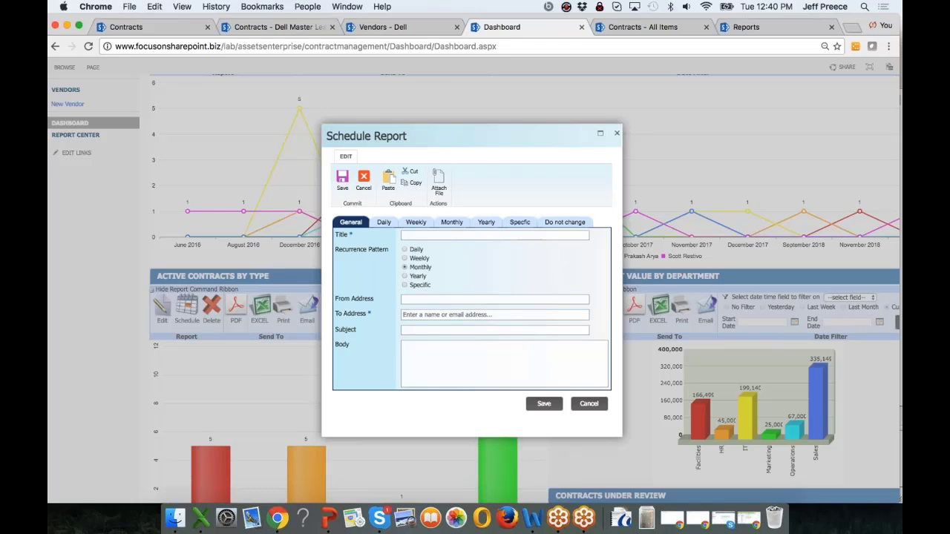
{"action": "left_click", "coordinate": [616, 133]}
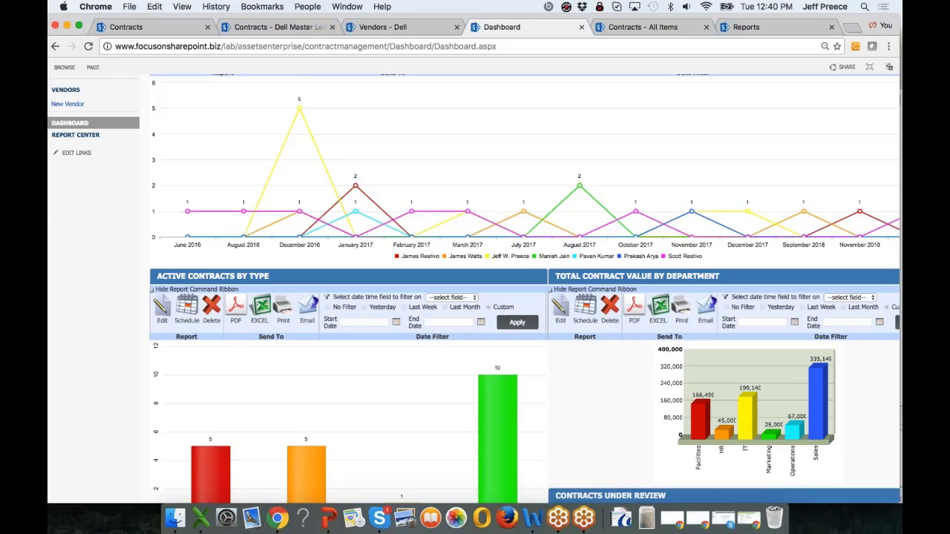
Open the contract site's Report Center and look over the New Report form without entering a title.
{"action": "scroll", "coordinate": [79, 249], "scroll_direction": "up", "scroll_amount": 3}
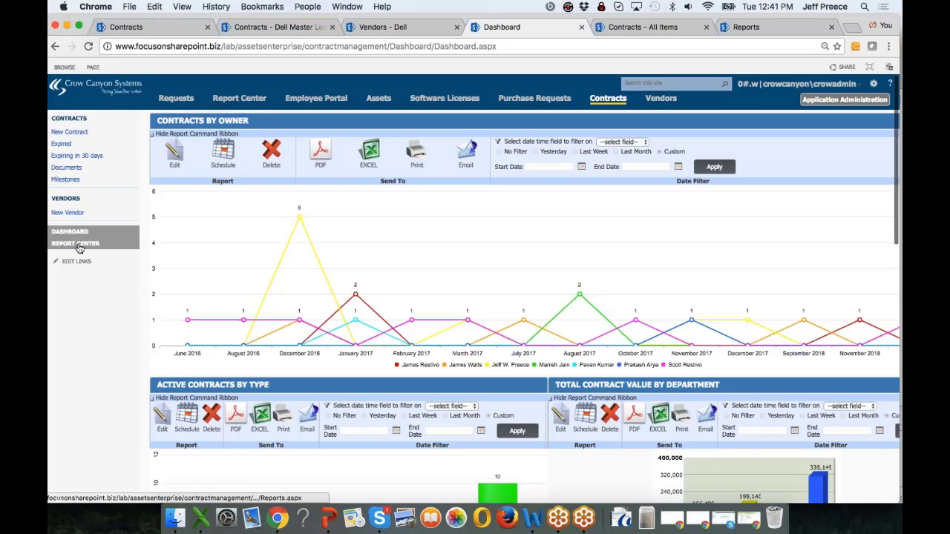
{"action": "left_click", "coordinate": [78, 248]}
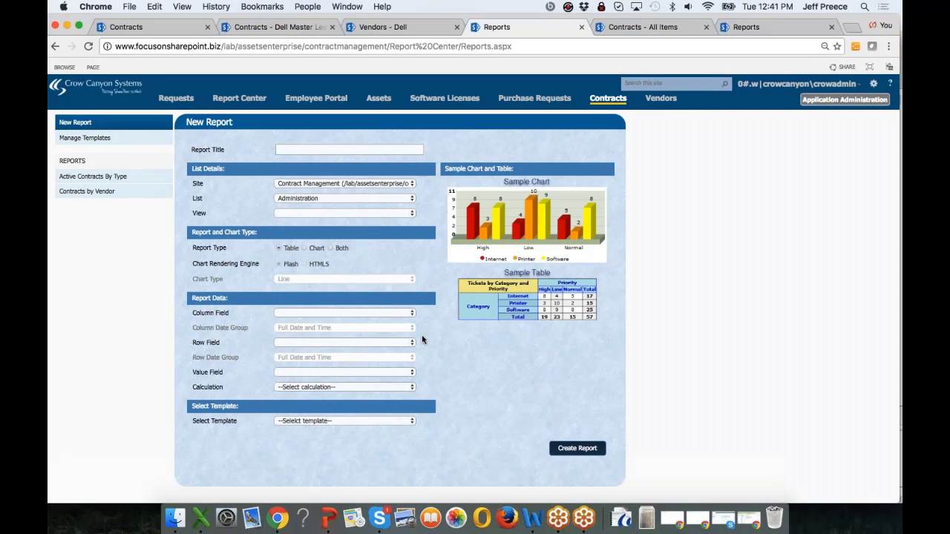
{"action": "left_click", "coordinate": [341, 149]}
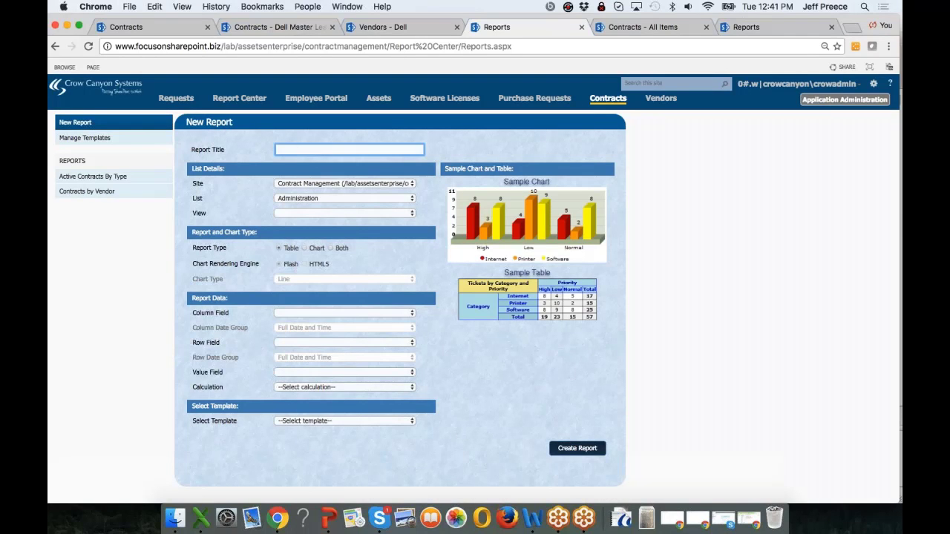
Open the Contracts by Vendor report for editing and examine its data source, axis, cell value, chart and template settings.
{"action": "left_click", "coordinate": [96, 193]}
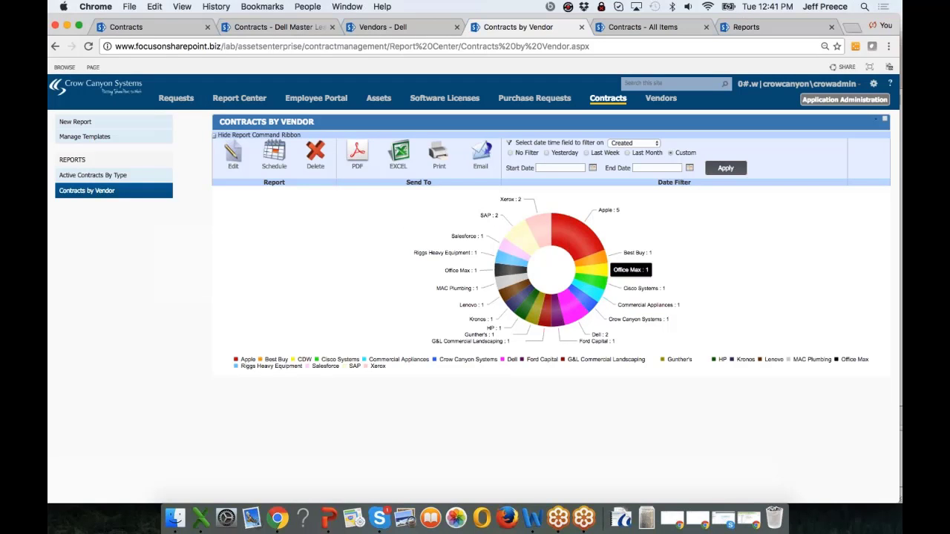
{"action": "left_click", "coordinate": [233, 152]}
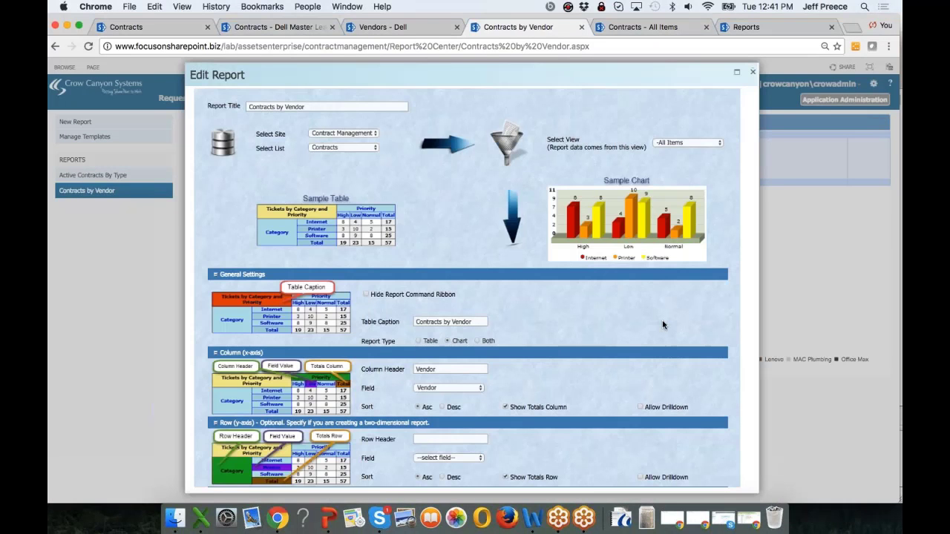
{"action": "scroll", "coordinate": [661, 320], "scroll_direction": "down", "scroll_amount": 2}
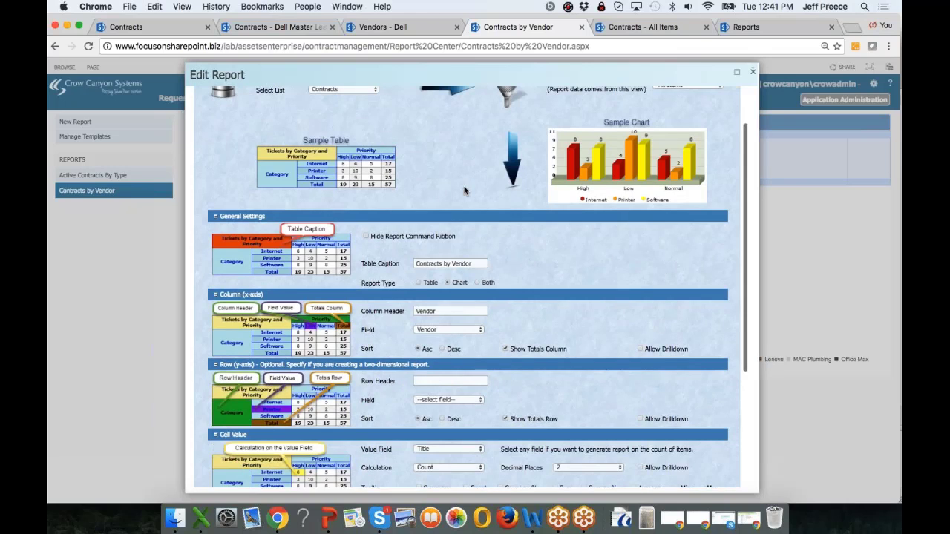
{"action": "scroll", "coordinate": [465, 191], "scroll_direction": "up", "scroll_amount": 1}
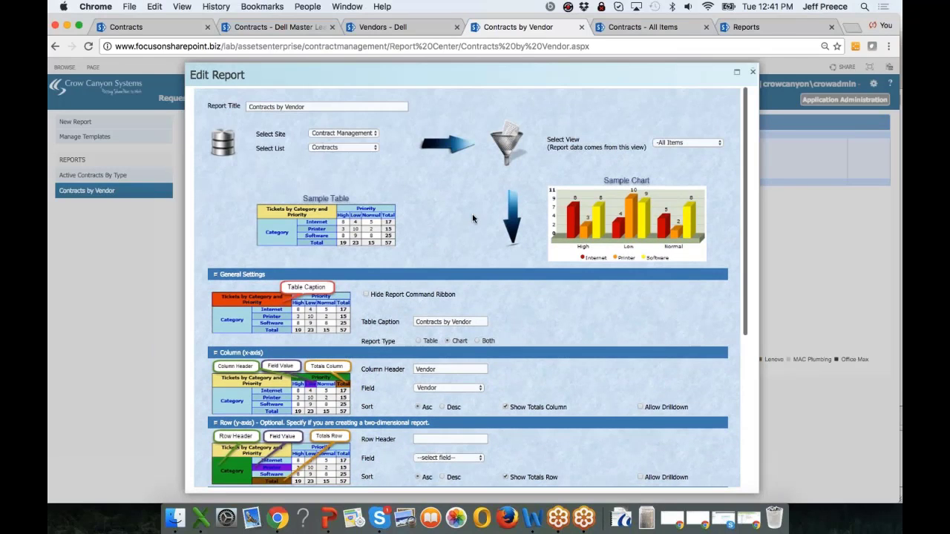
{"action": "scroll", "coordinate": [570, 299], "scroll_direction": "down", "scroll_amount": 1}
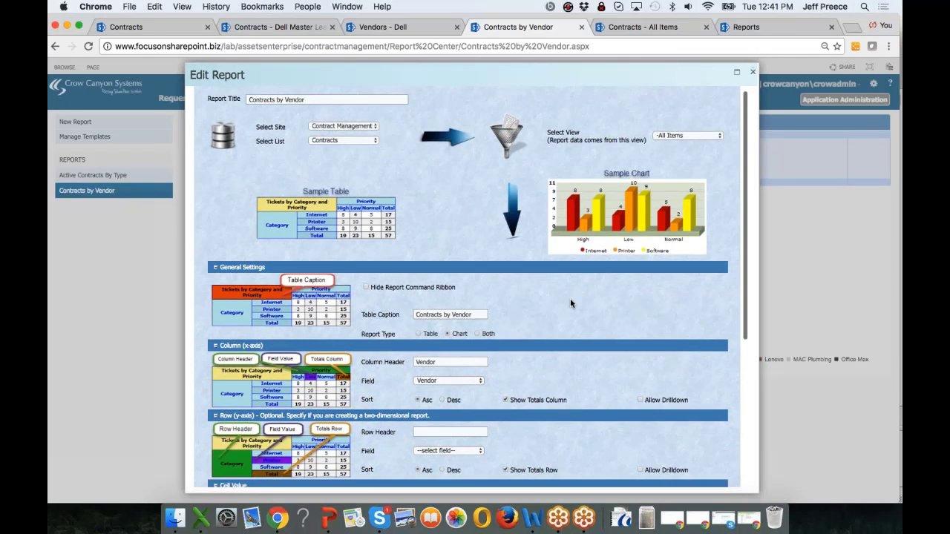
{"action": "scroll", "coordinate": [569, 298], "scroll_direction": "down", "scroll_amount": 5}
{"action": "scroll", "coordinate": [435, 171], "scroll_direction": "down", "scroll_amount": 2}
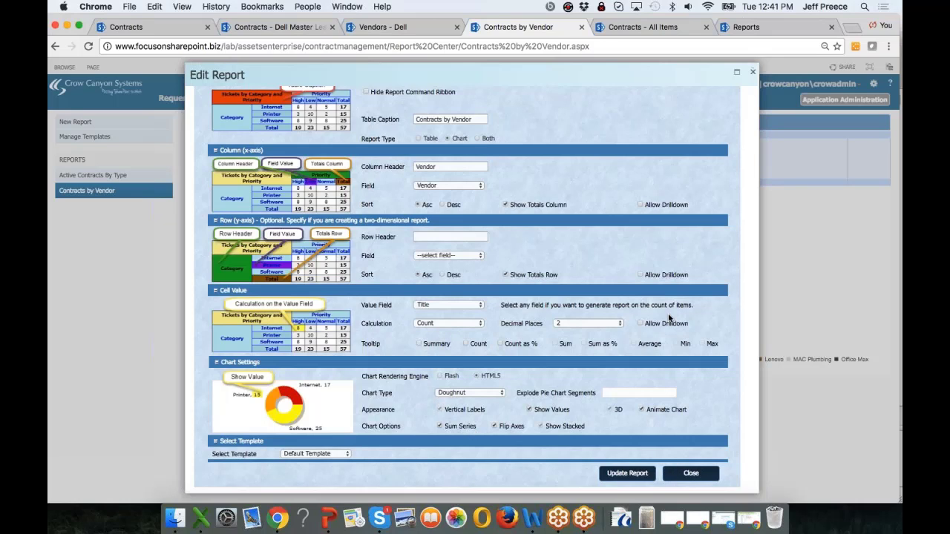
Close the Contracts by Vendor report form without updating it, and return to the contract site's home dashboard from the contracts list.
{"action": "left_click", "coordinate": [698, 475]}
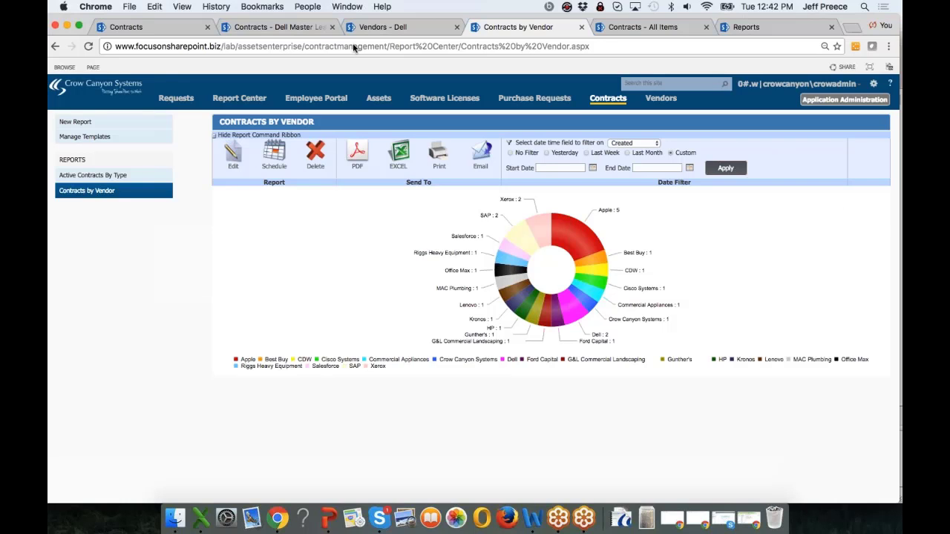
{"action": "left_click", "coordinate": [168, 29]}
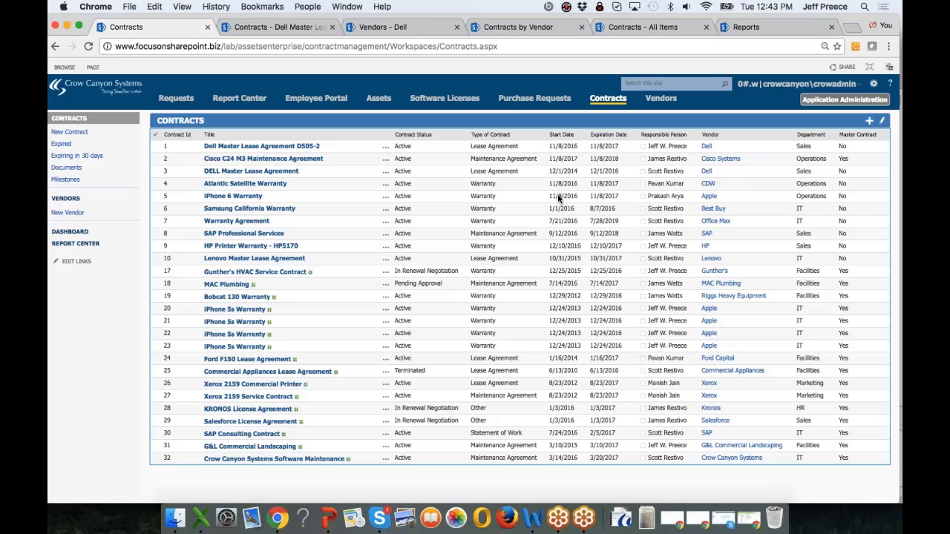
{"action": "left_click", "coordinate": [609, 98]}
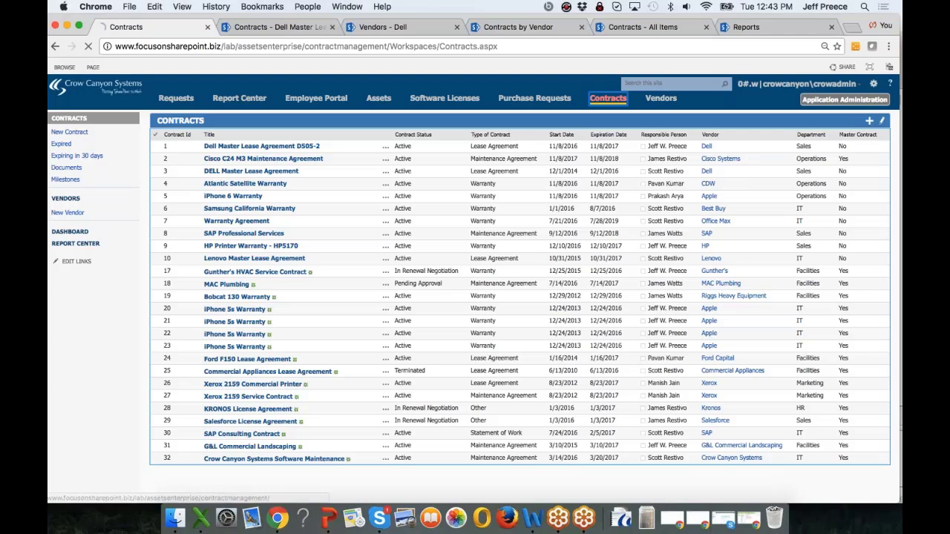
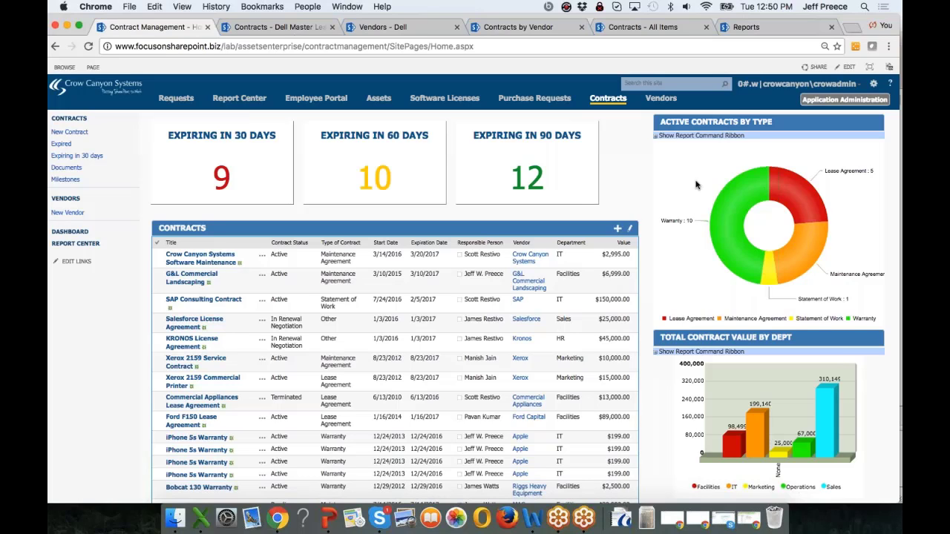
Switch to the Contract Management Deck 121916.pptx slide show in PowerPoint and advance past the Q & A slide to the Stay in Touch slide.
{"action": "key", "text": "super+Tab"}
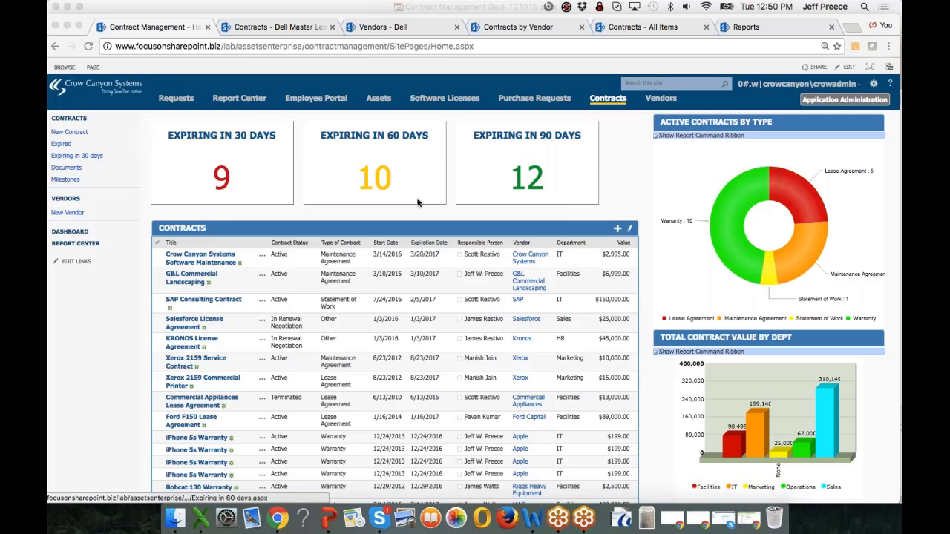
{"action": "key", "text": "ctrl+Up"}
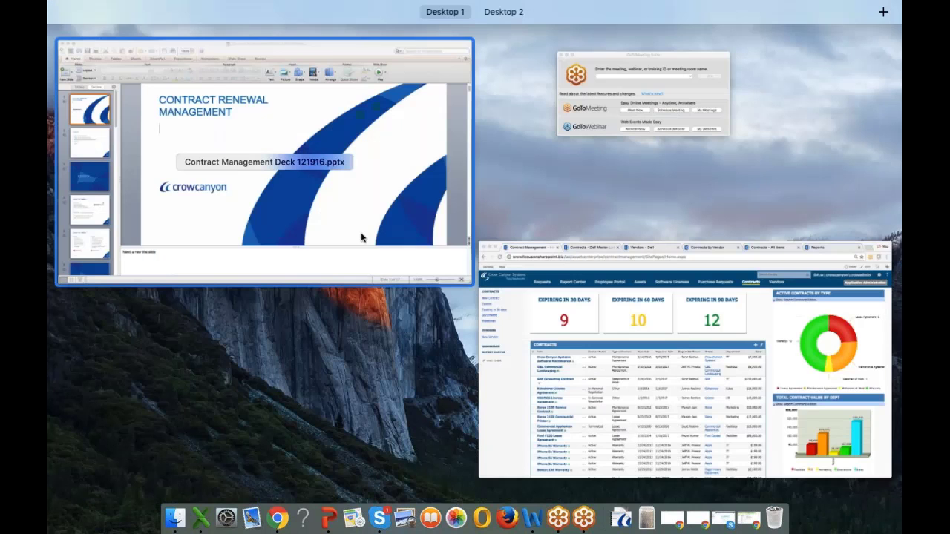
{"action": "left_click", "coordinate": [362, 235]}
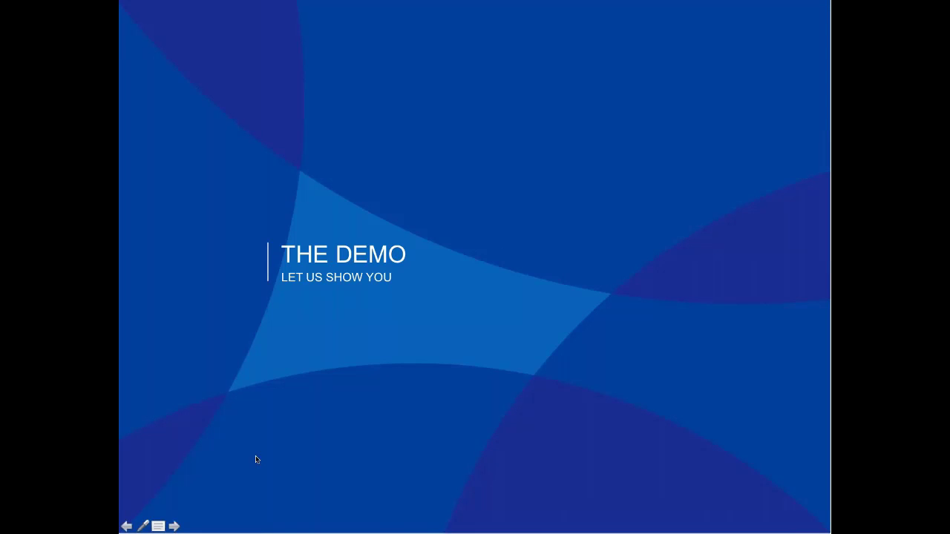
{"action": "left_click", "coordinate": [172, 527]}
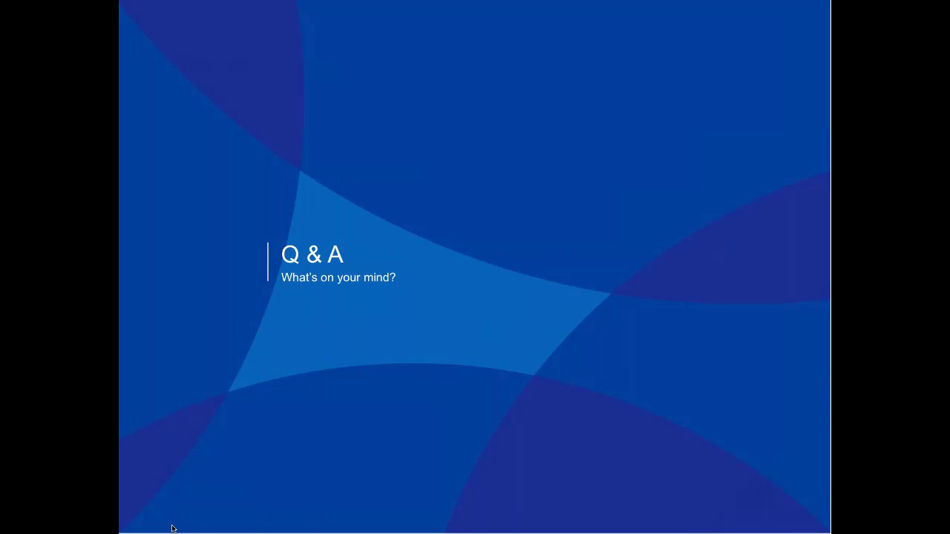
{"action": "left_click", "coordinate": [173, 527]}
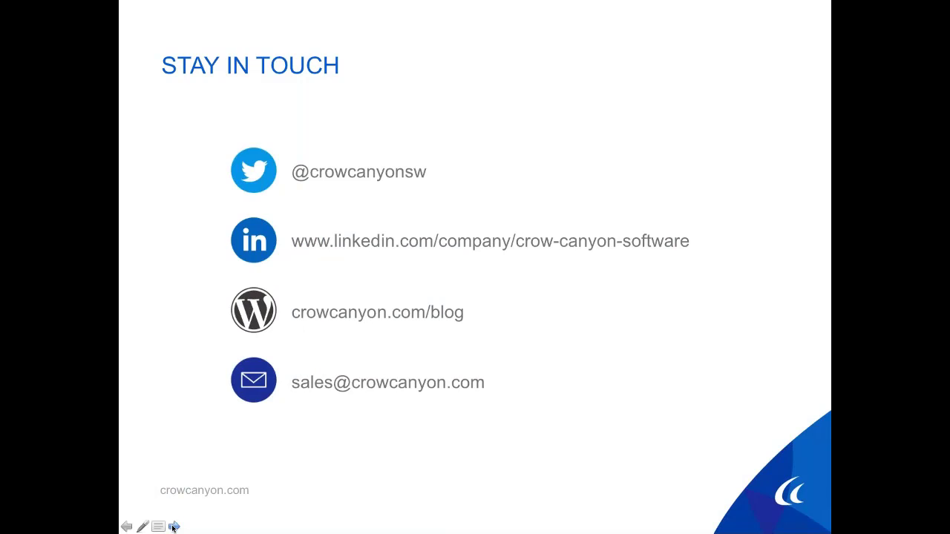